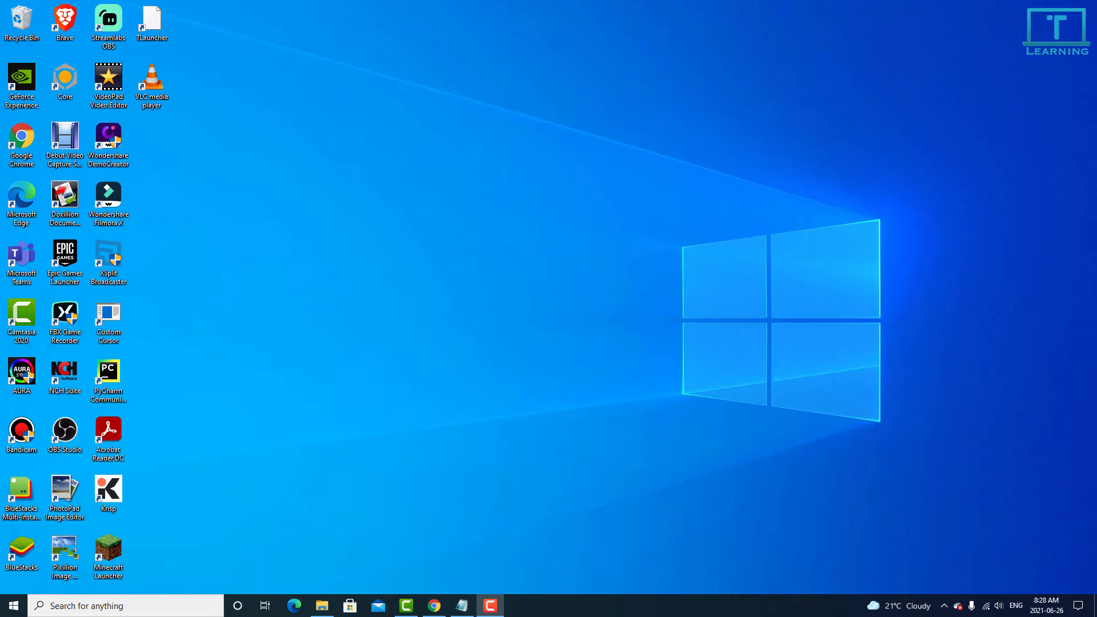
Launch Chrome and search Google for 'mysql community edition'
double_click(21, 139)
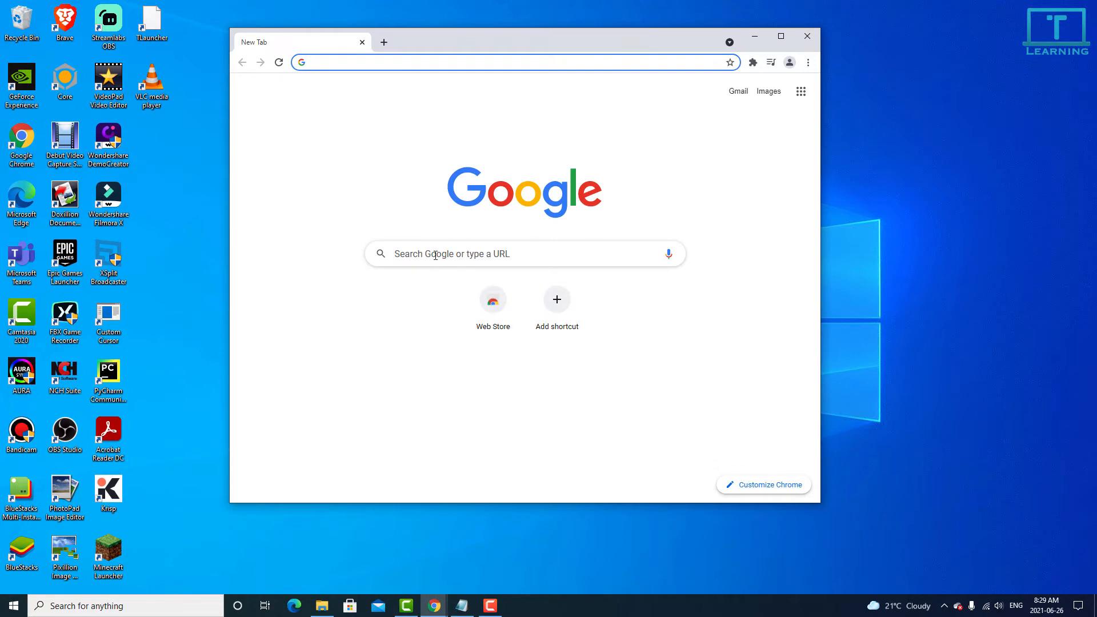
click(436, 254)
text(my)
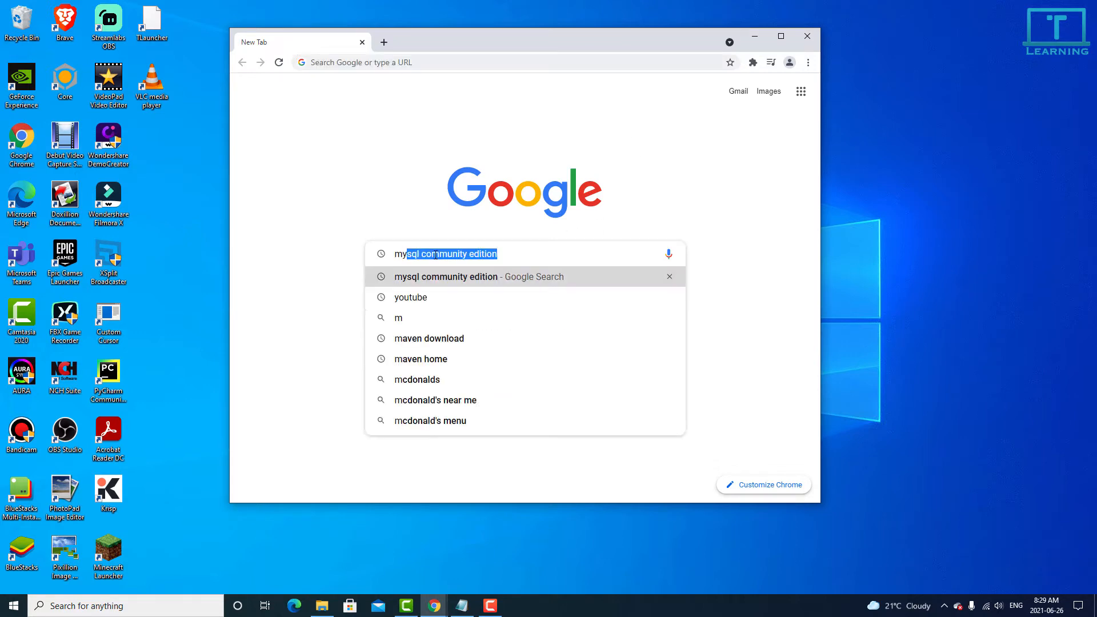
text(sql commui)
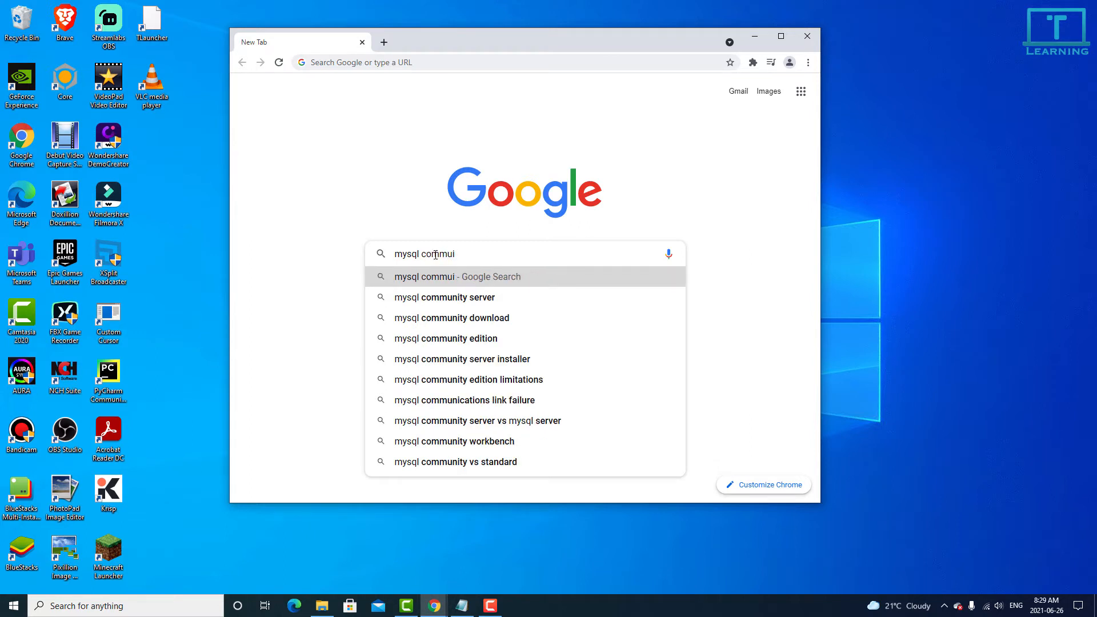
key(BackSpace)
text(nity edition)
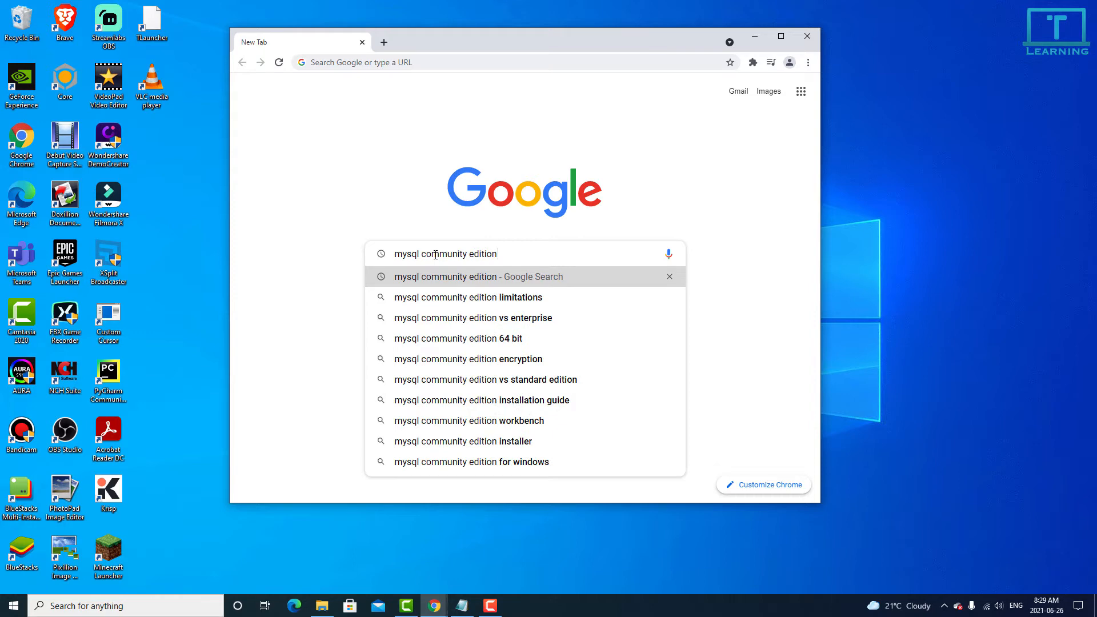
key(Return)
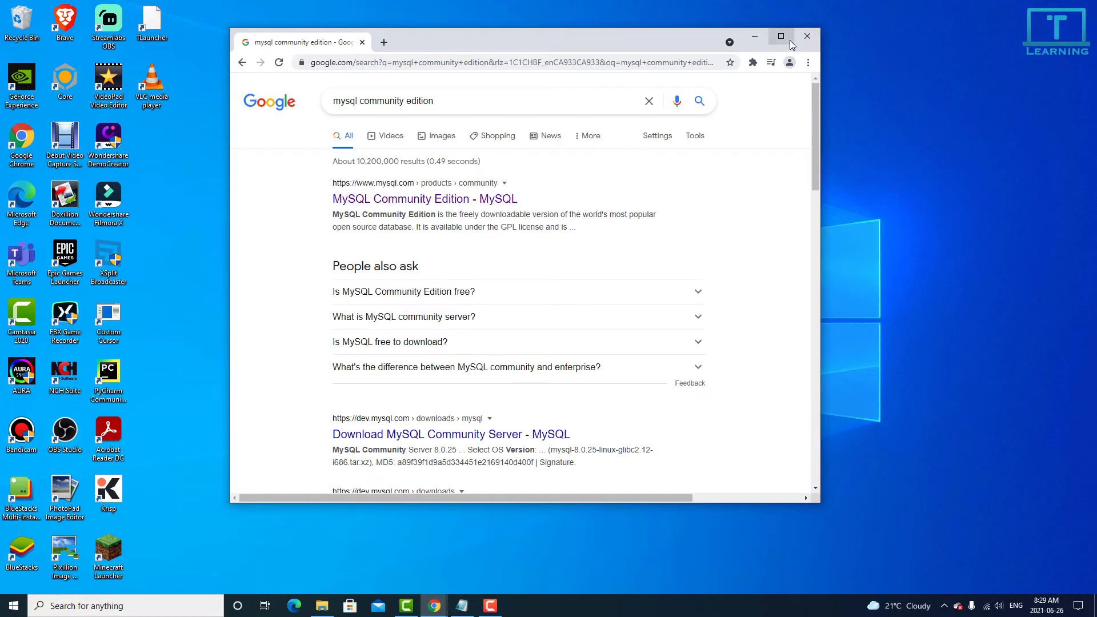
Maximize Chrome and go from the MySQL Community Edition result through Community Downloads to MySQL Installer for Windows
click(781, 43)
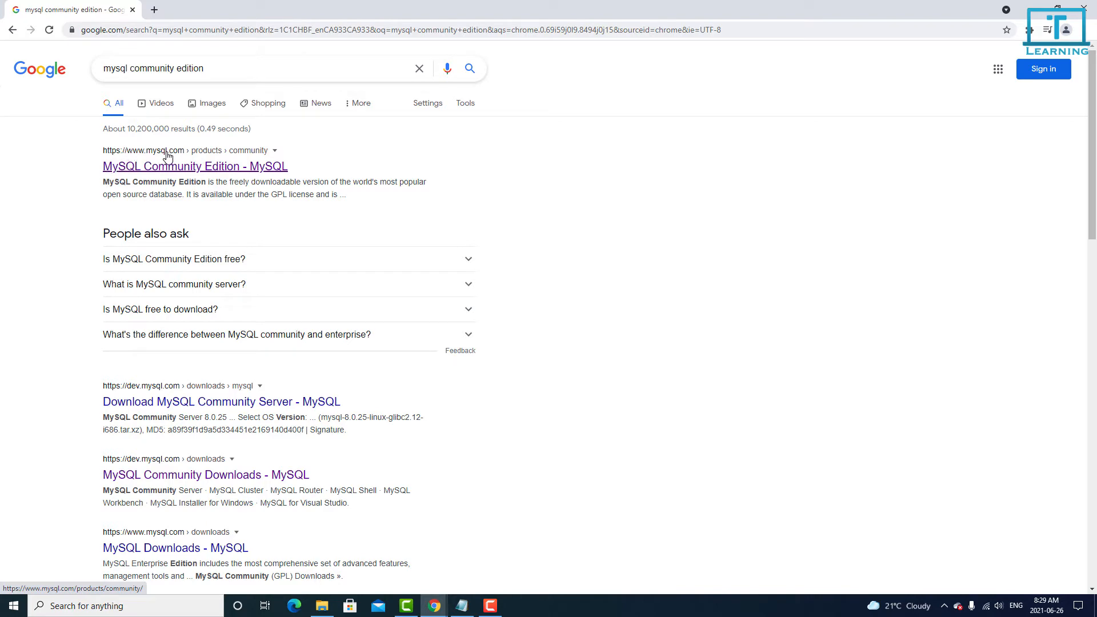
click(186, 170)
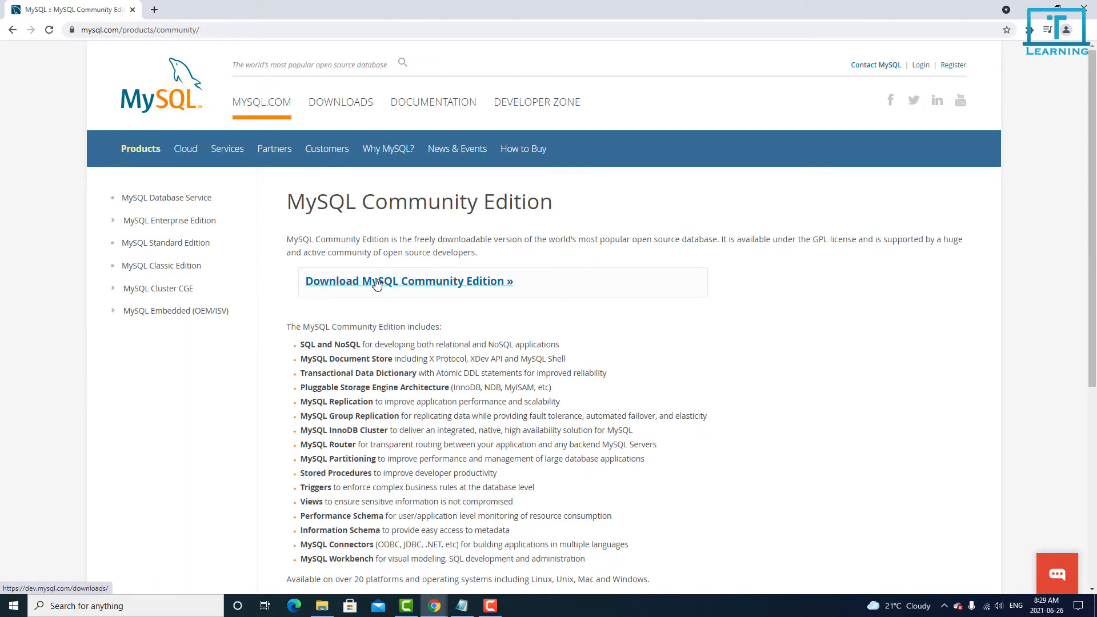
click(462, 282)
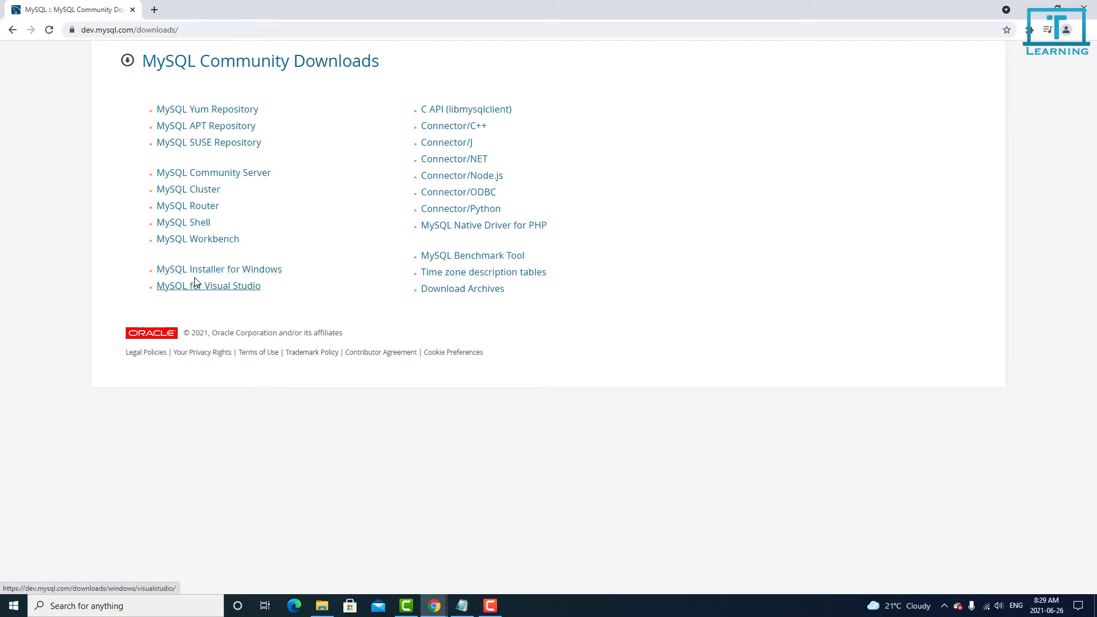
click(263, 274)
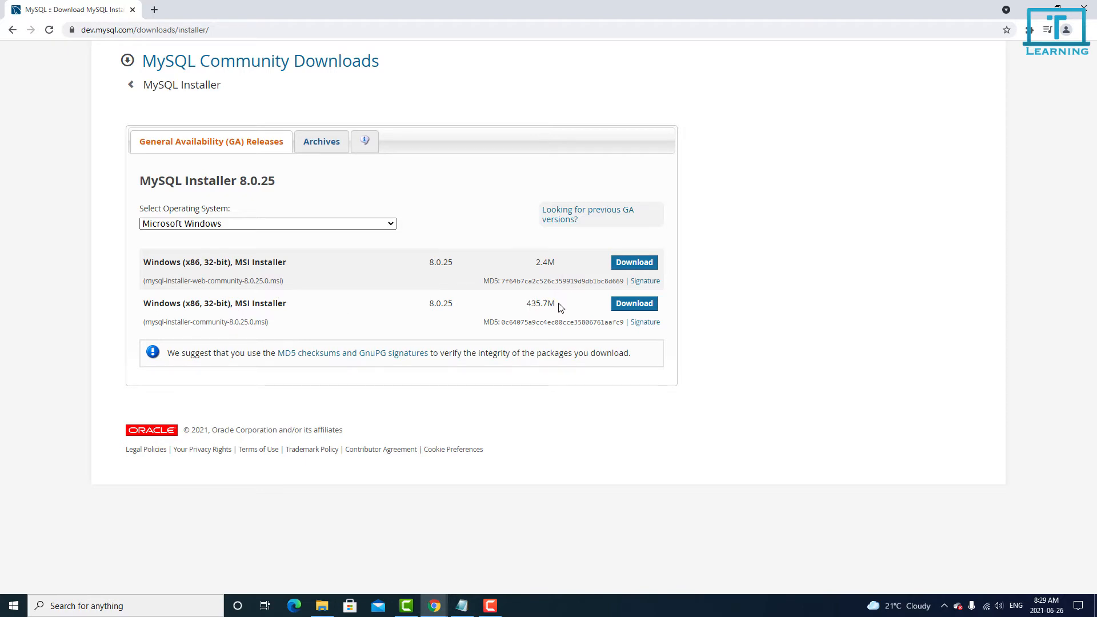
Download the 435.7M mysql-installer-community-8.0.25.0.msi, choosing 'No thanks, just start my download.'
drag(521, 307, 563, 305)
click(726, 334)
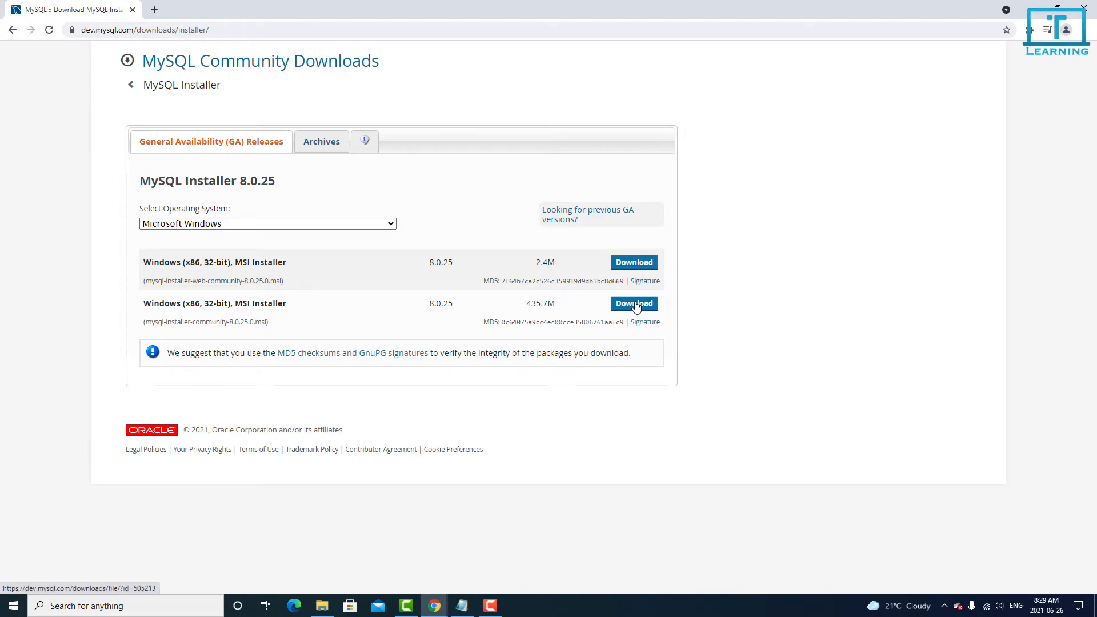
click(636, 306)
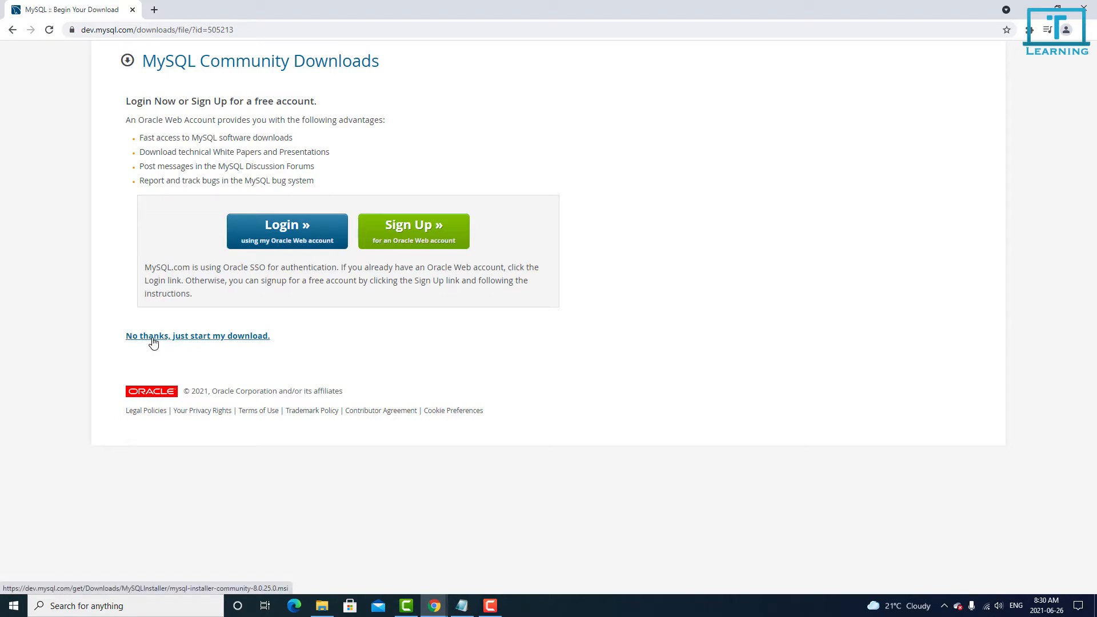
click(209, 336)
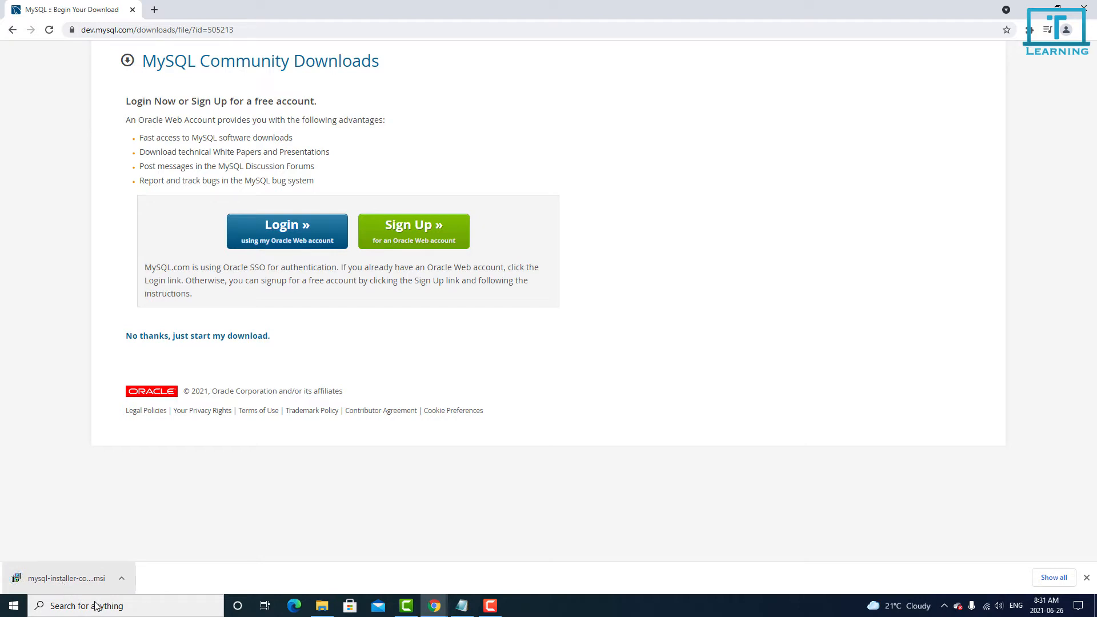
Show the downloaded mysql-installer-community-8.0.25.0 in its Downloads folder and launch it
click(121, 578)
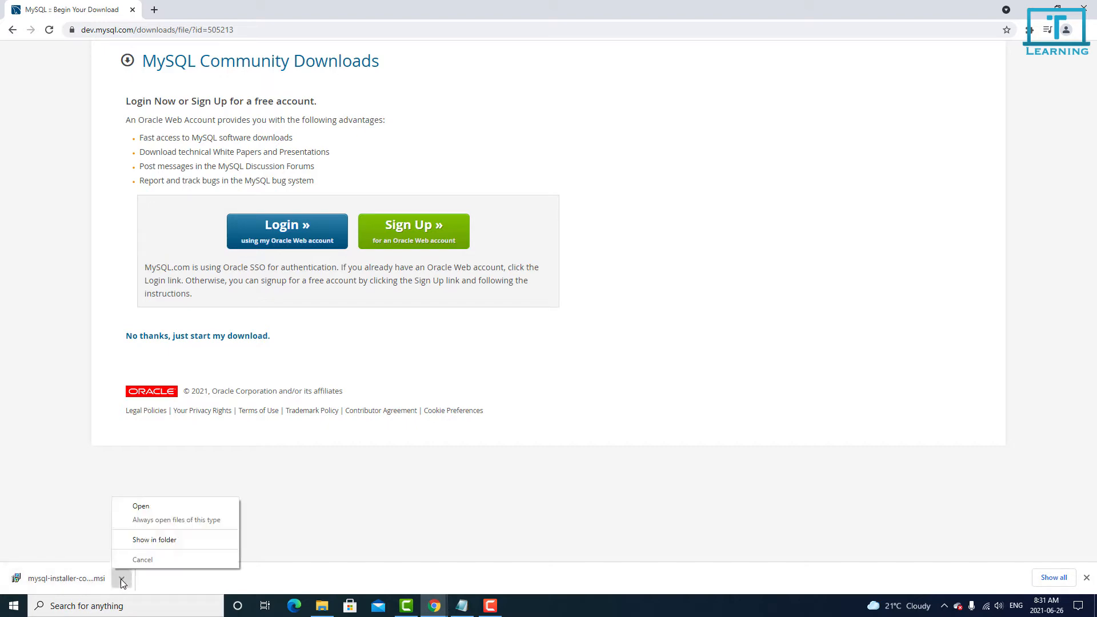
click(165, 547)
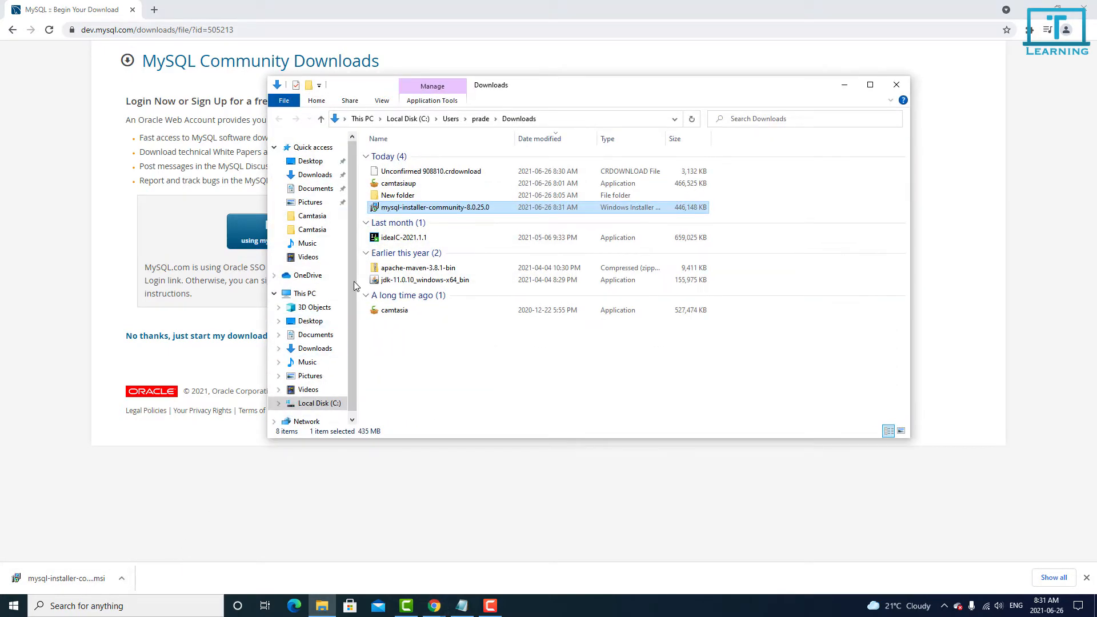
double_click(456, 208)
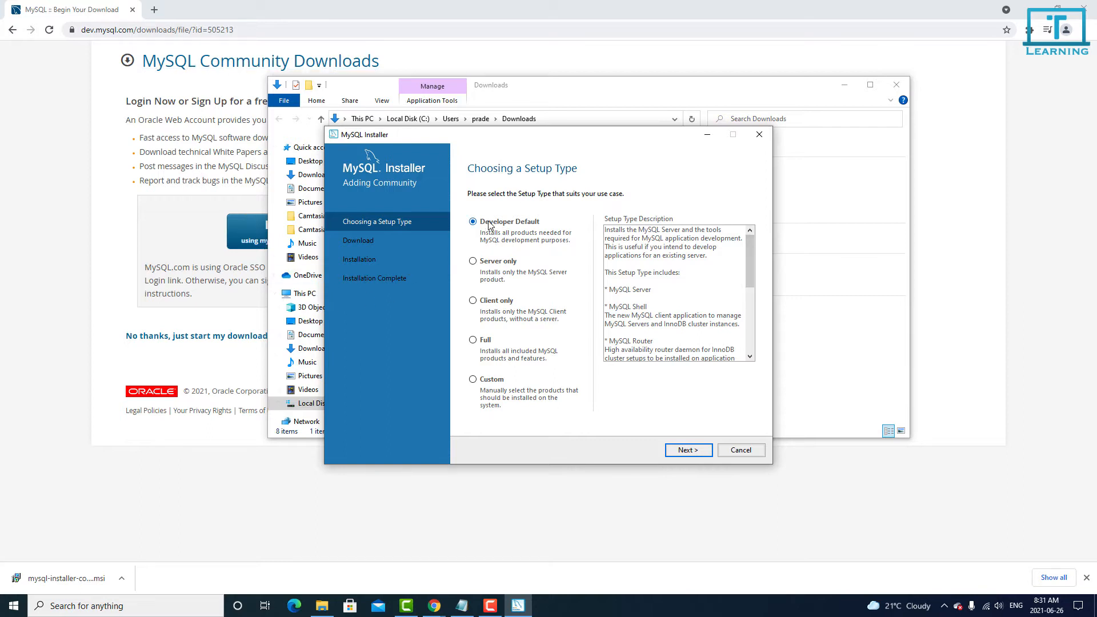
Choose the Custom setup type and continue to the Select Products page
drag(750, 251, 769, 343)
scroll(756, 309, up, 7)
click(489, 384)
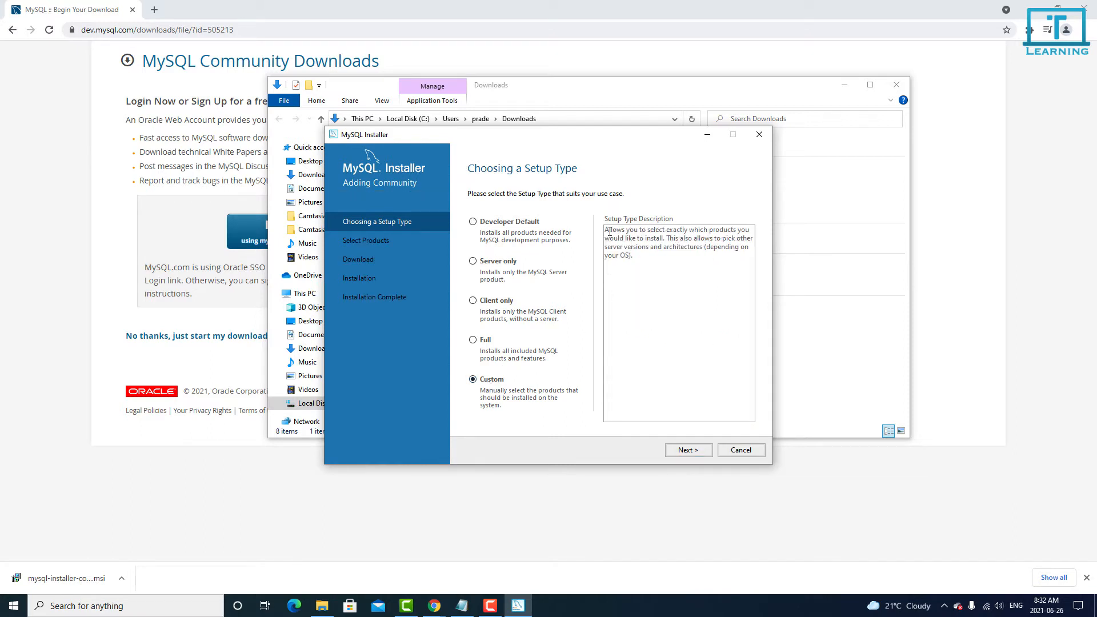
drag(609, 232, 659, 257)
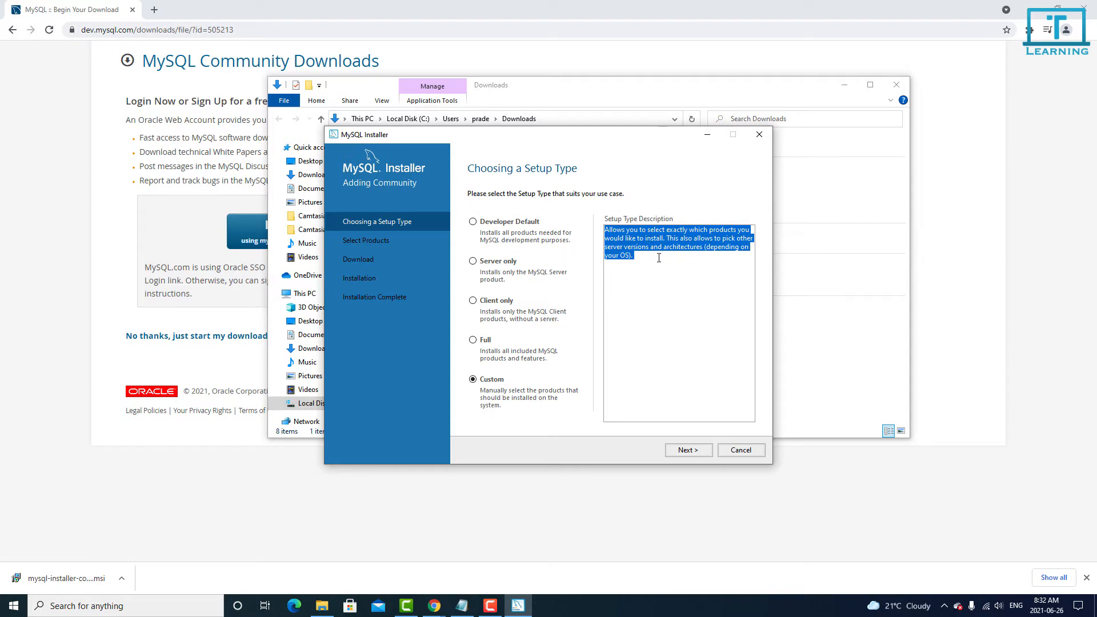
click(674, 300)
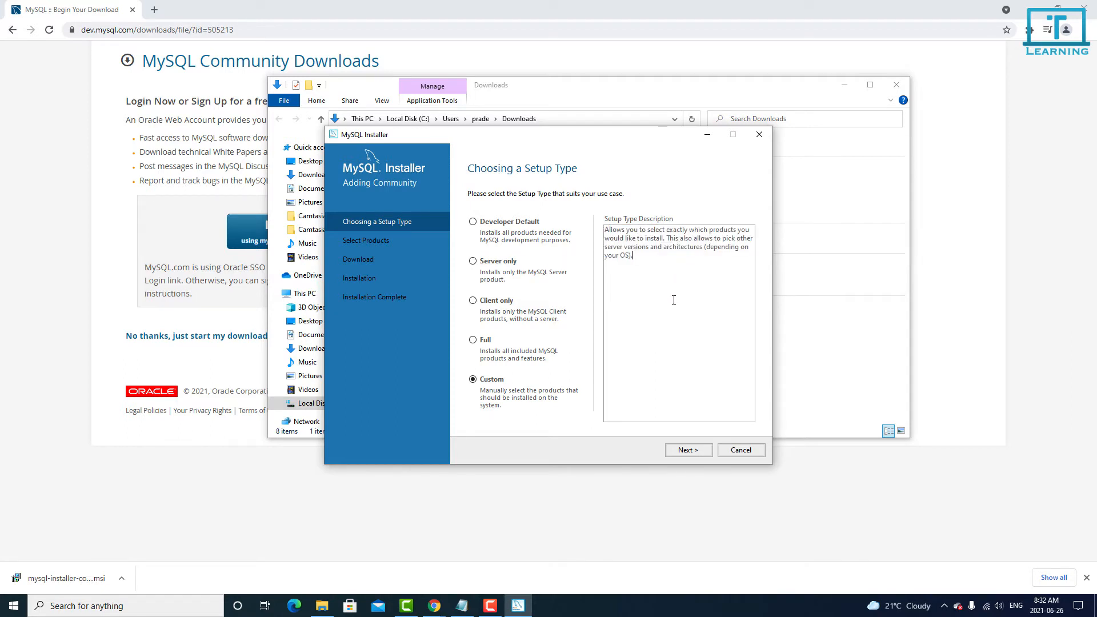
click(689, 451)
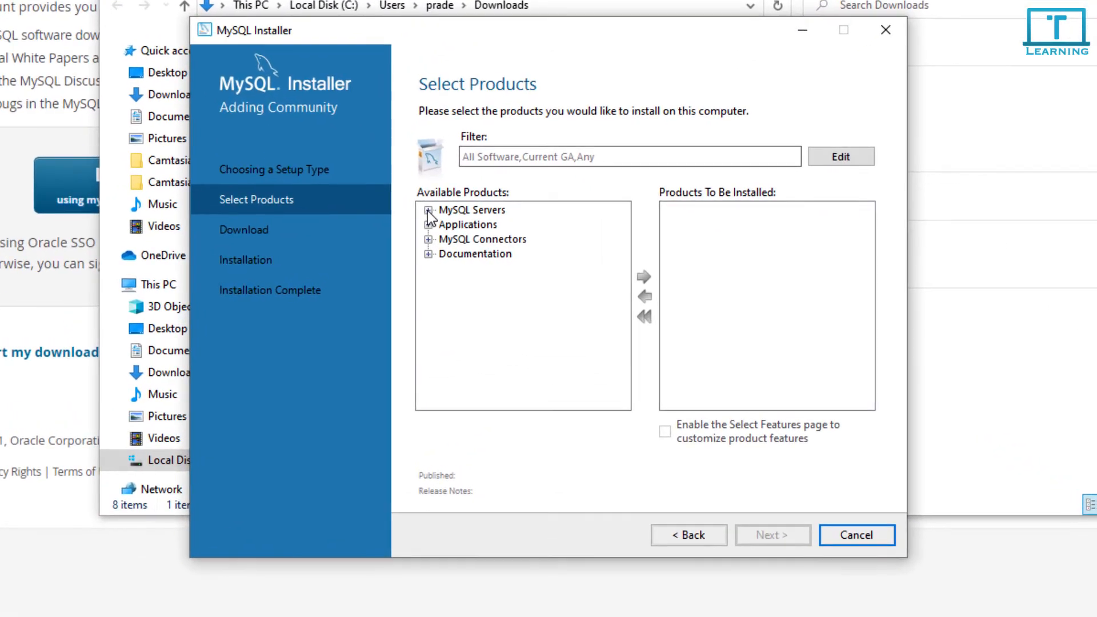
Add MySQL Server 8.0.25 - X64 from MySQL Servers to Products To Be Installed
click(428, 210)
click(445, 225)
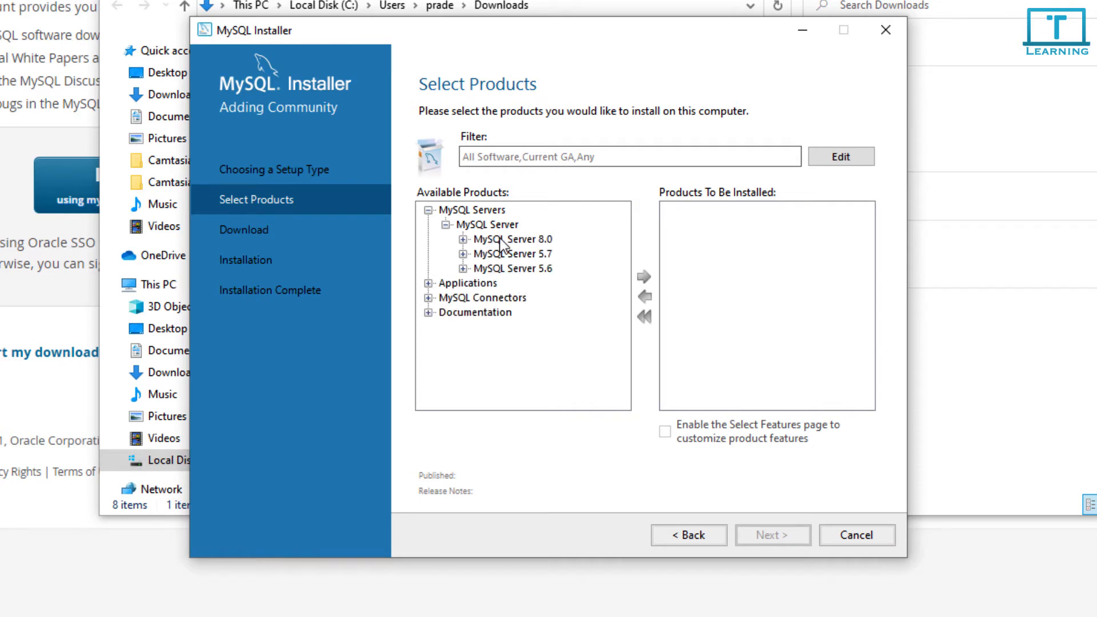
click(526, 241)
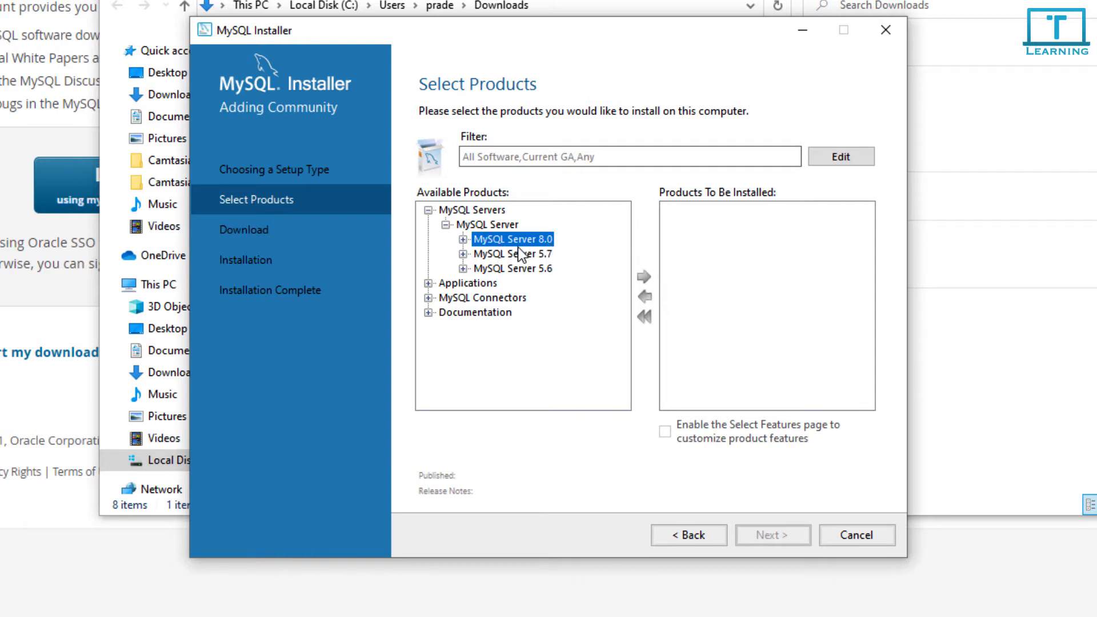
click(464, 240)
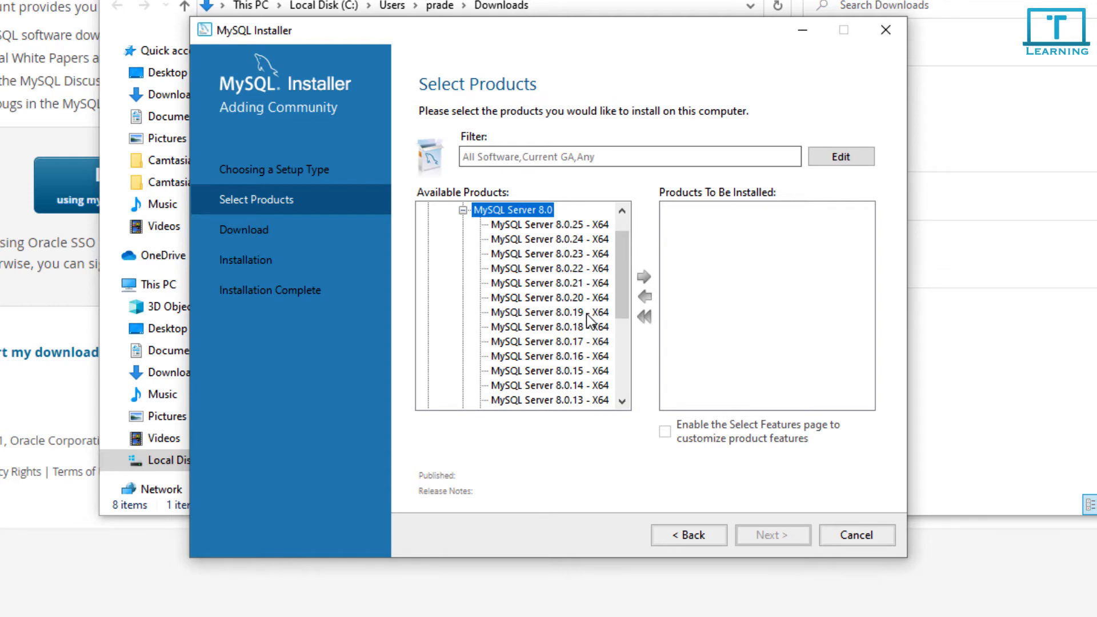
scroll(588, 320, down, 4)
scroll(588, 320, up, 3)
scroll(590, 321, up, 2)
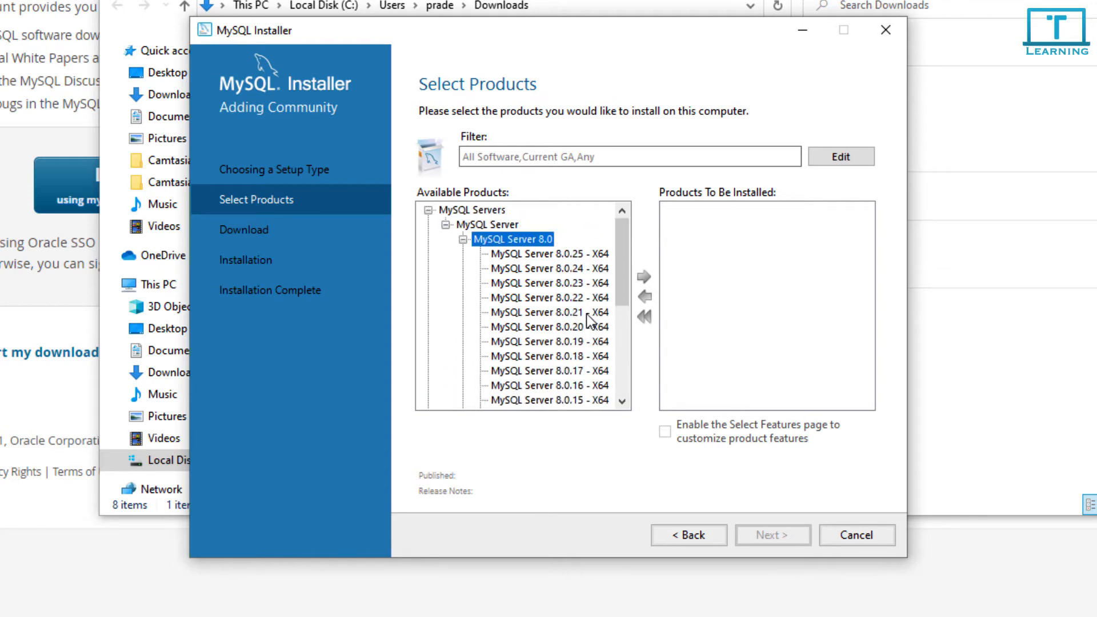
click(580, 253)
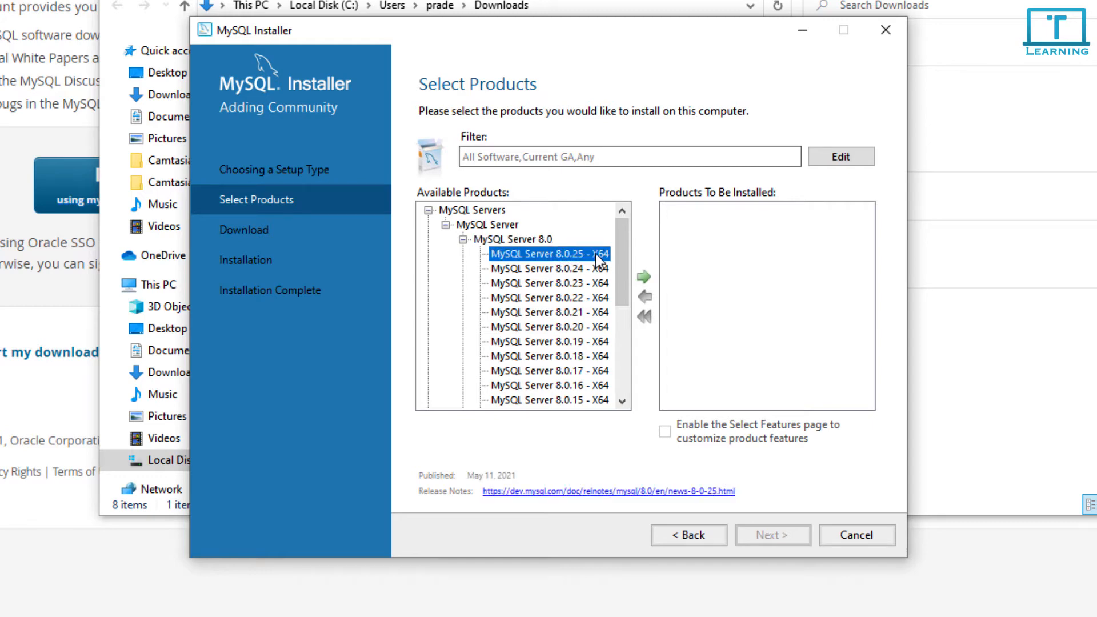
click(643, 277)
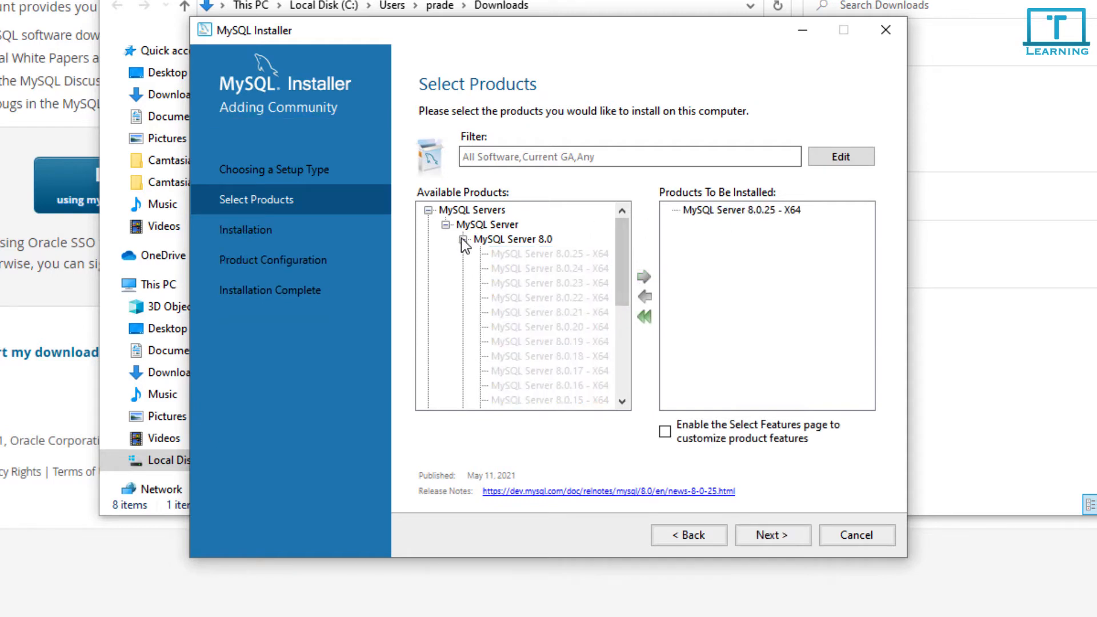
Add MySQL Workbench 8.0.25 - X64 from Applications to Products To Be Installed
click(445, 224)
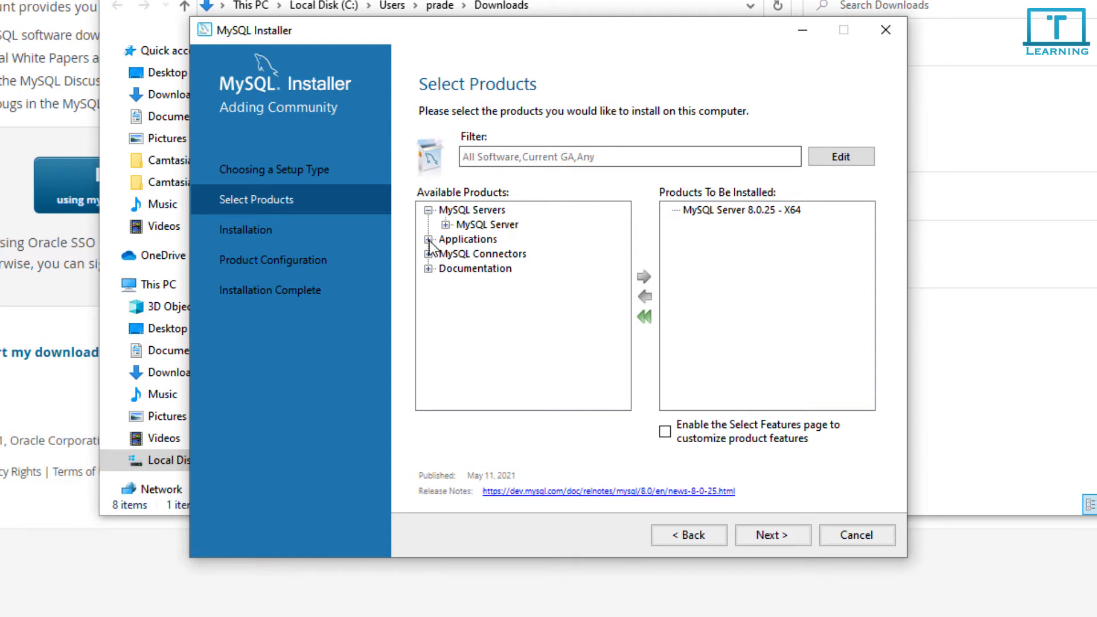
click(428, 239)
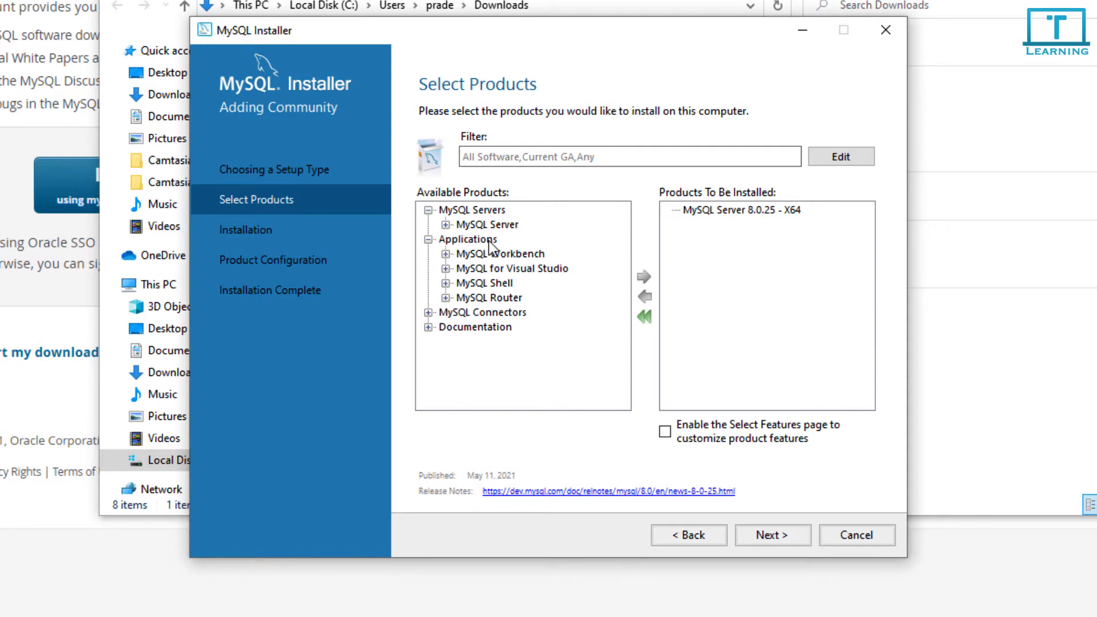
click(446, 255)
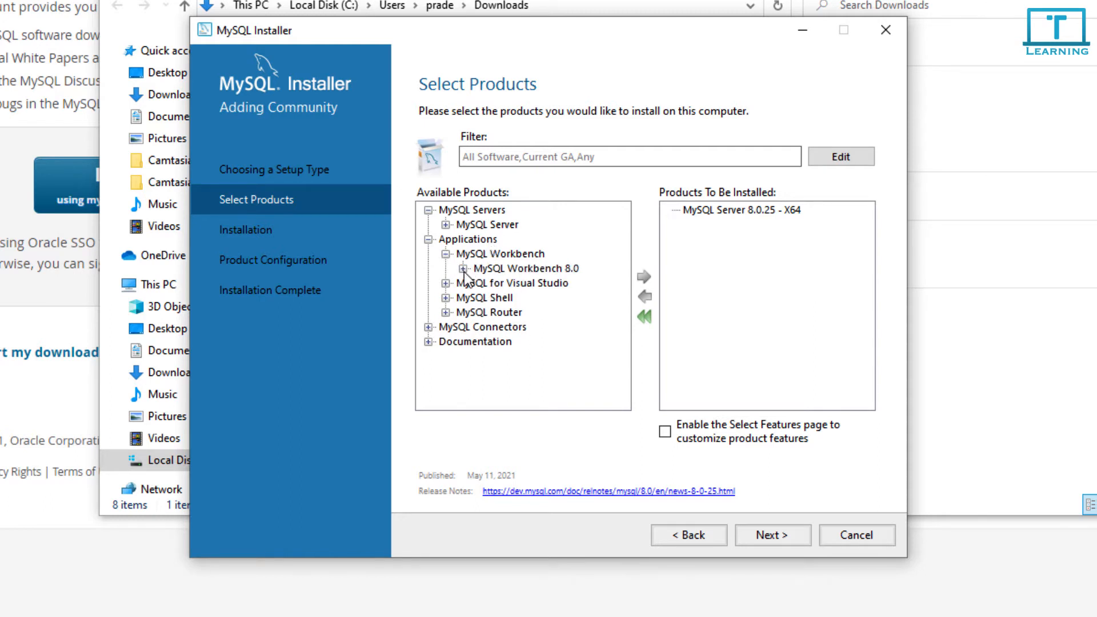
click(463, 268)
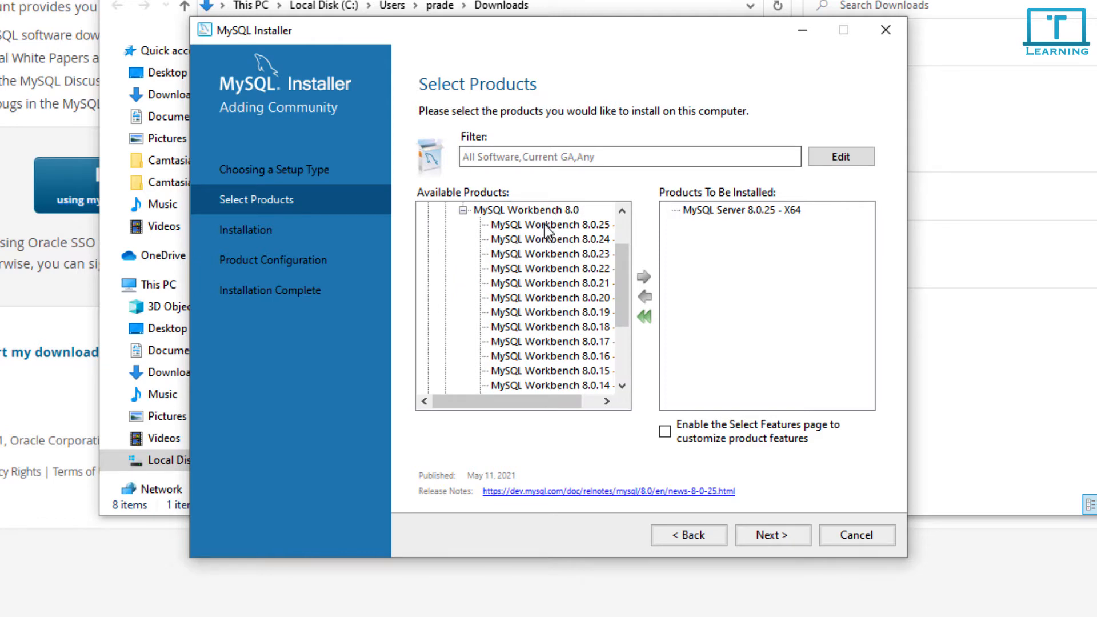
click(544, 225)
drag(544, 405, 578, 403)
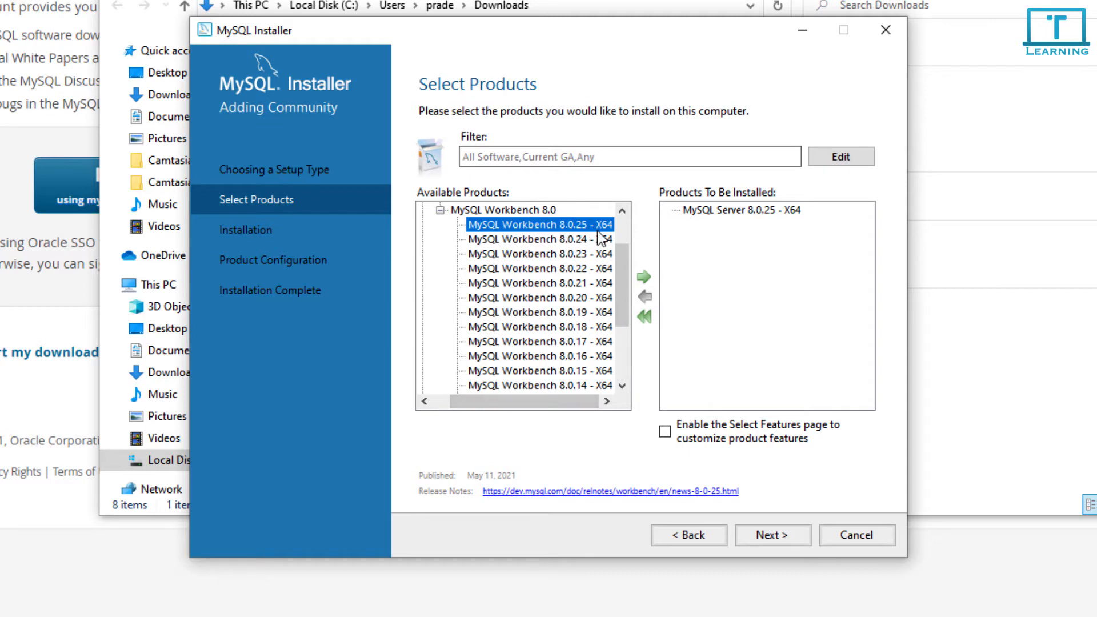
click(643, 278)
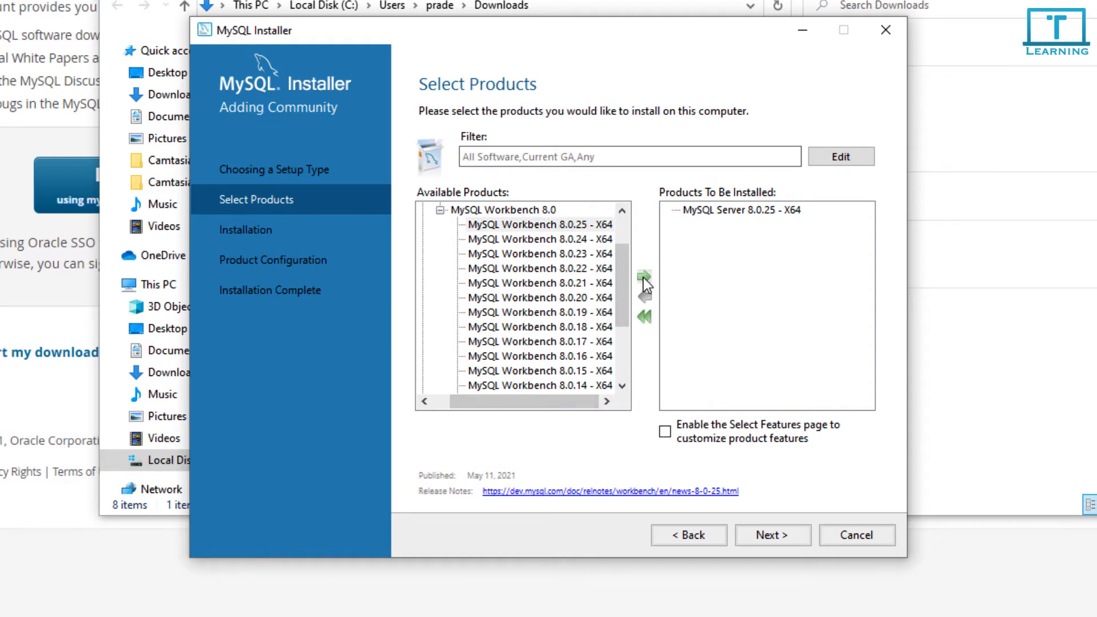
Review the details of the MySQL Server 8.0.25 and Workbench 8.0.25 entries
click(705, 208)
click(711, 228)
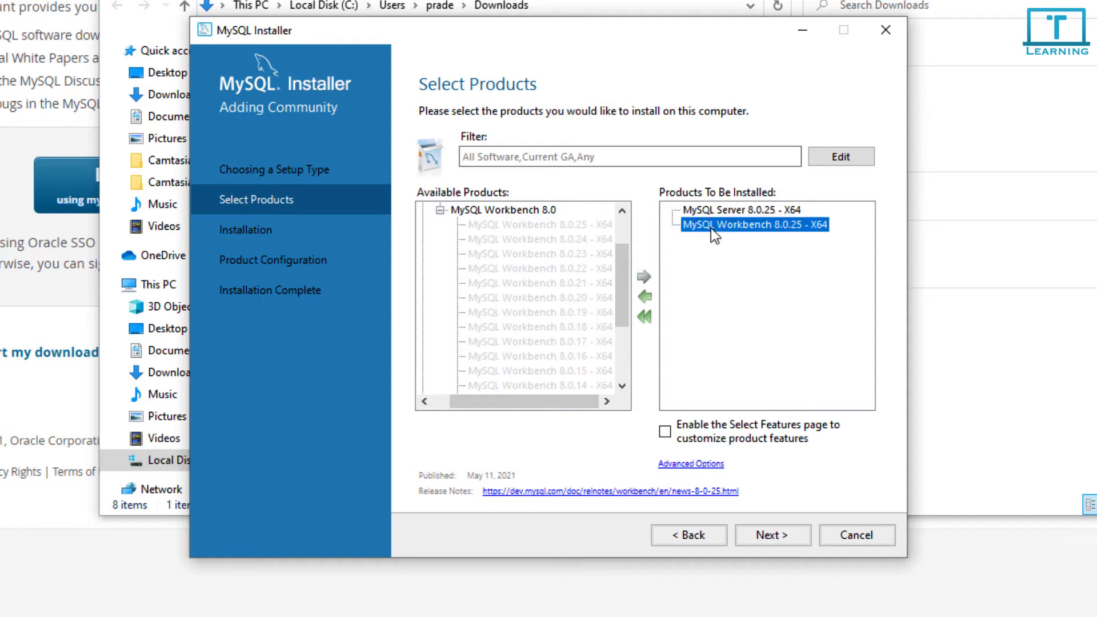
click(728, 208)
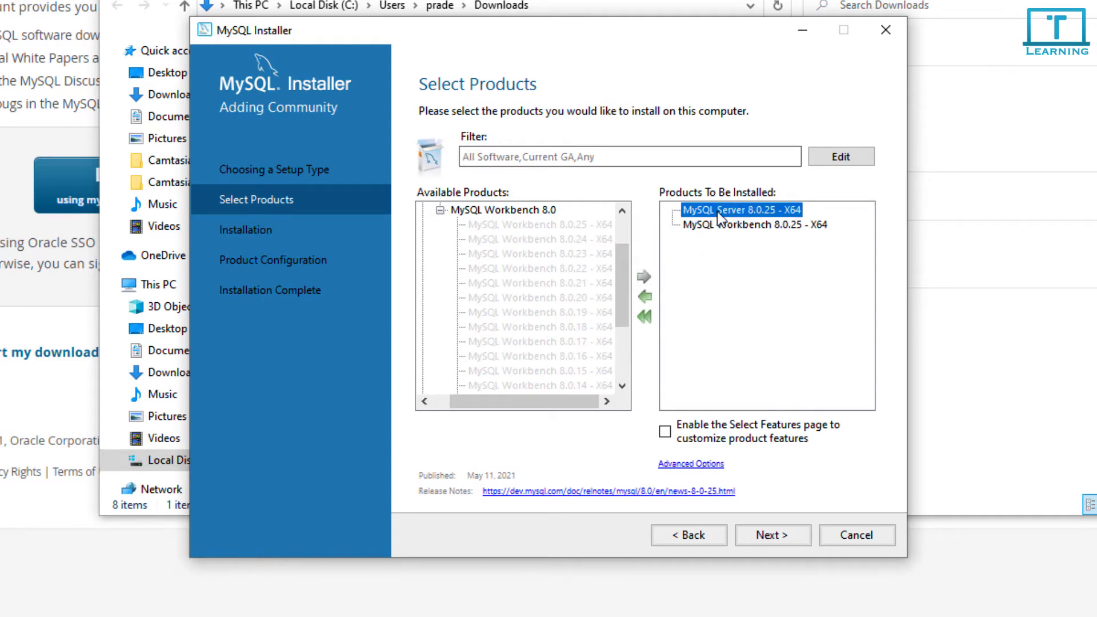
click(746, 226)
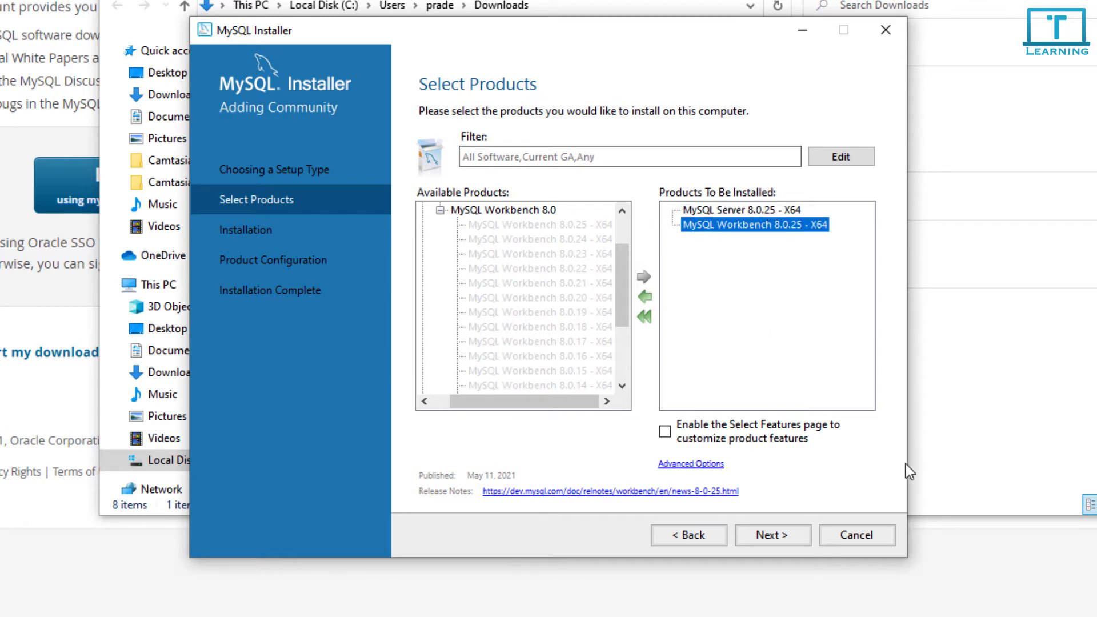
Execute the installation of Server 8.0.25 and Workbench 8.0.25, then continue to Product Configuration
click(779, 534)
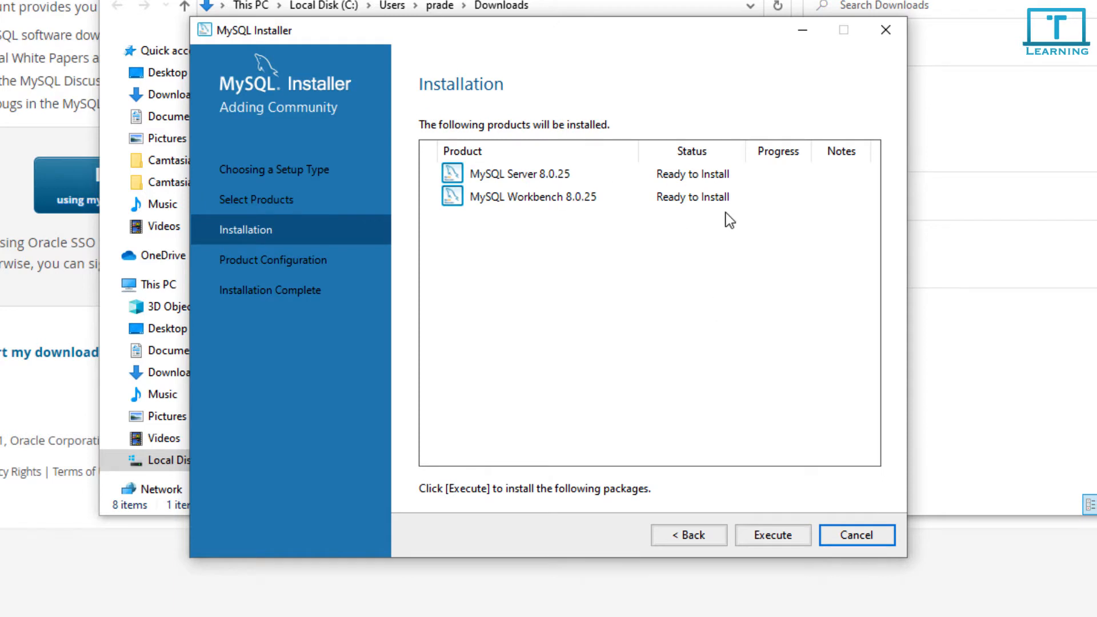
click(767, 536)
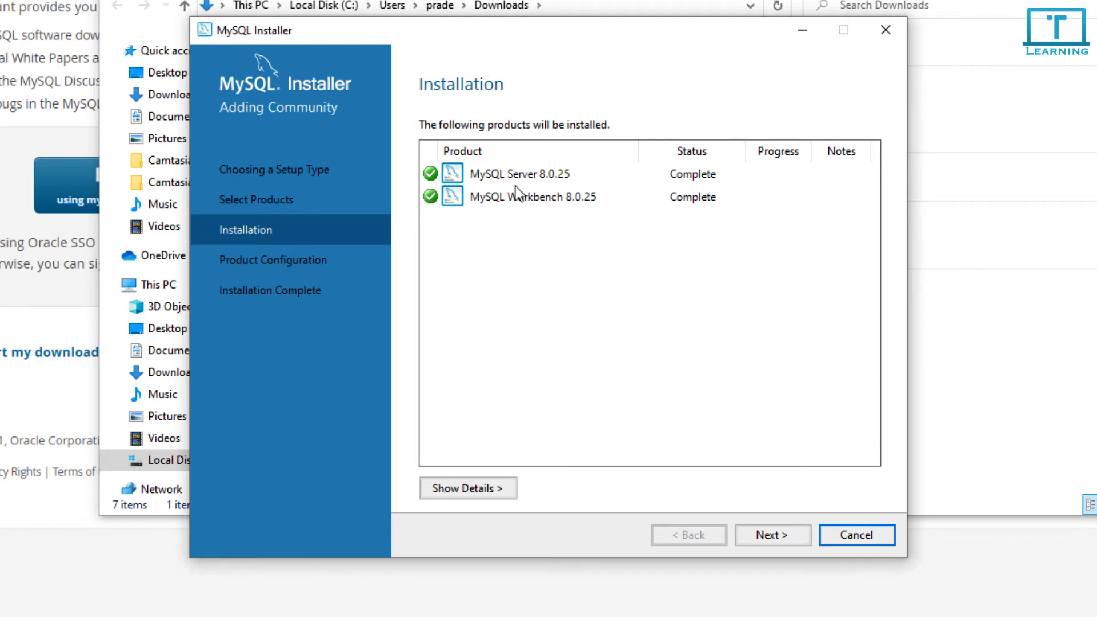
click(771, 536)
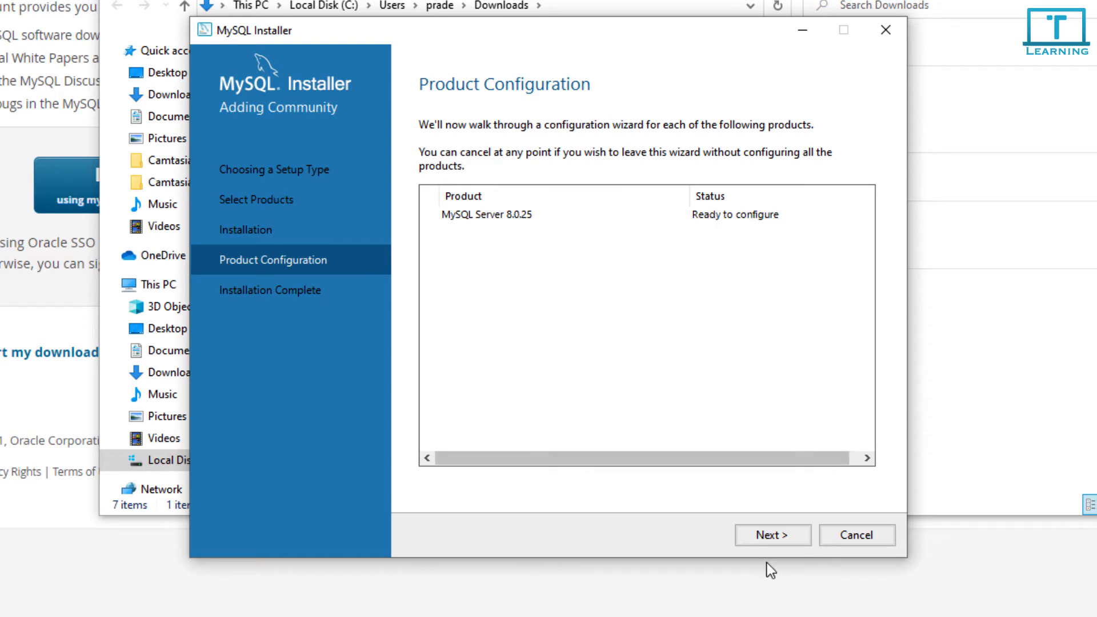
Accept the default networking on port 3306 and strong password authentication
click(774, 541)
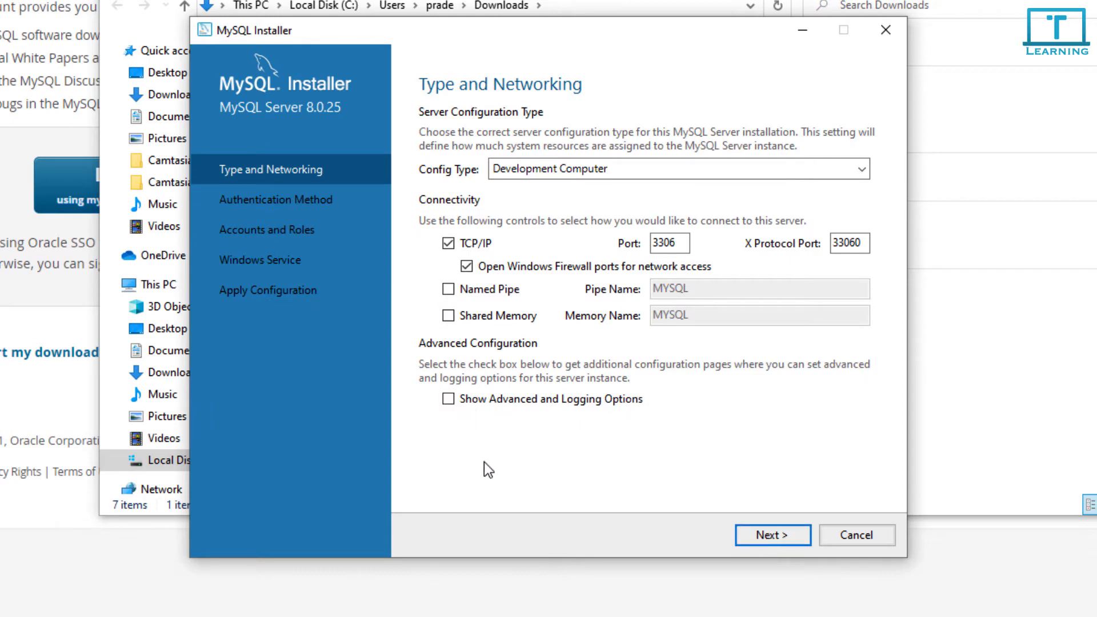
click(778, 536)
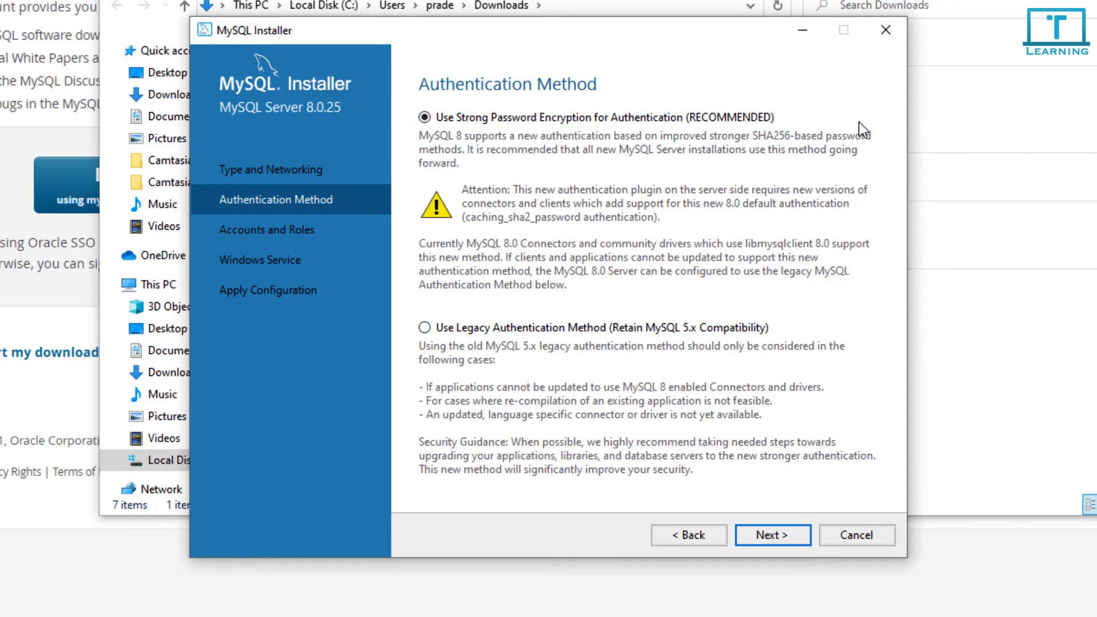
click(780, 536)
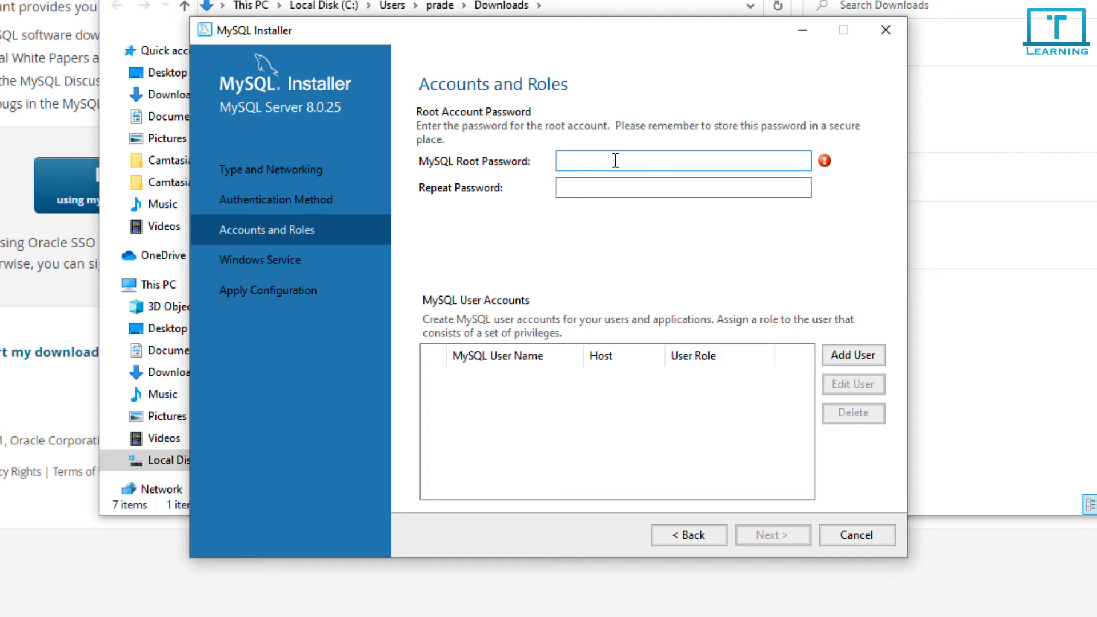
Enter the root password in both password fields and continue to Windows Service settings
text(root1234)
click(635, 193)
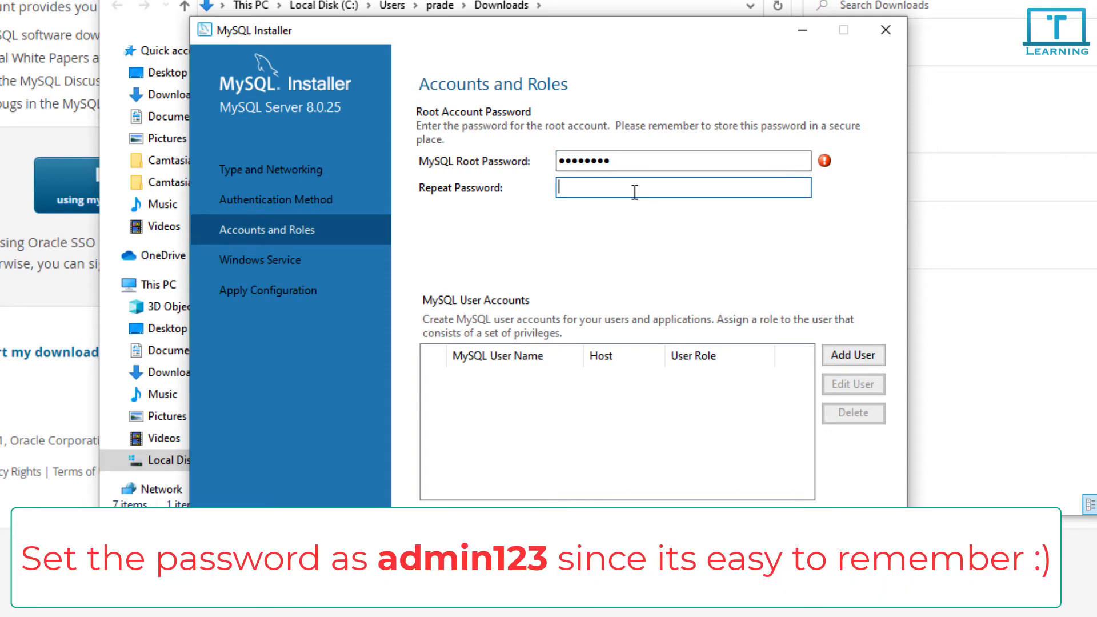
text(root1123)
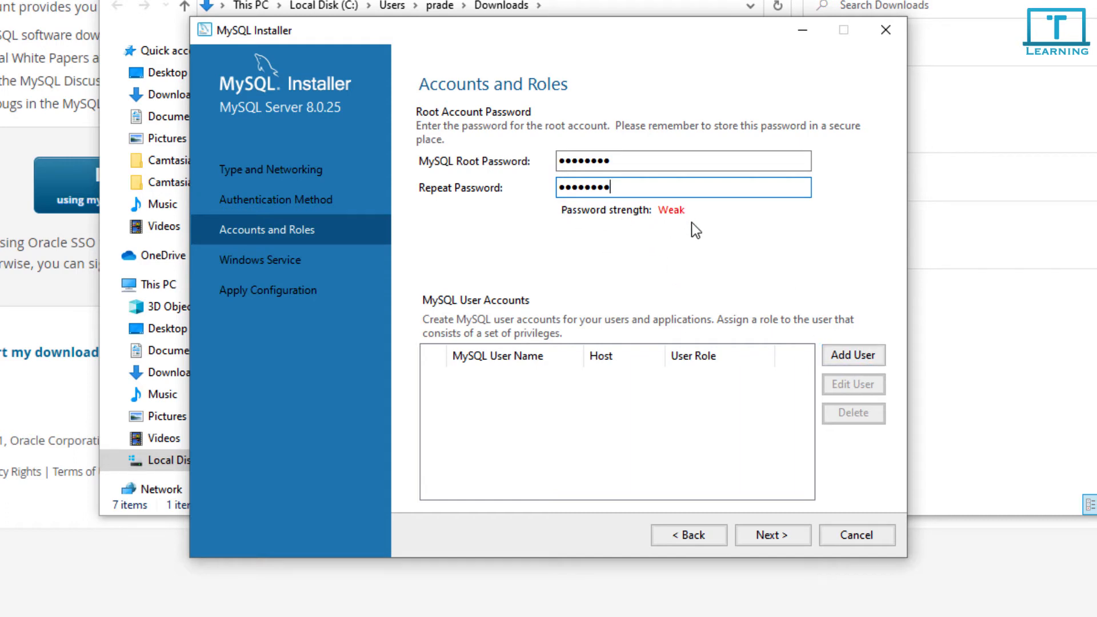
click(789, 531)
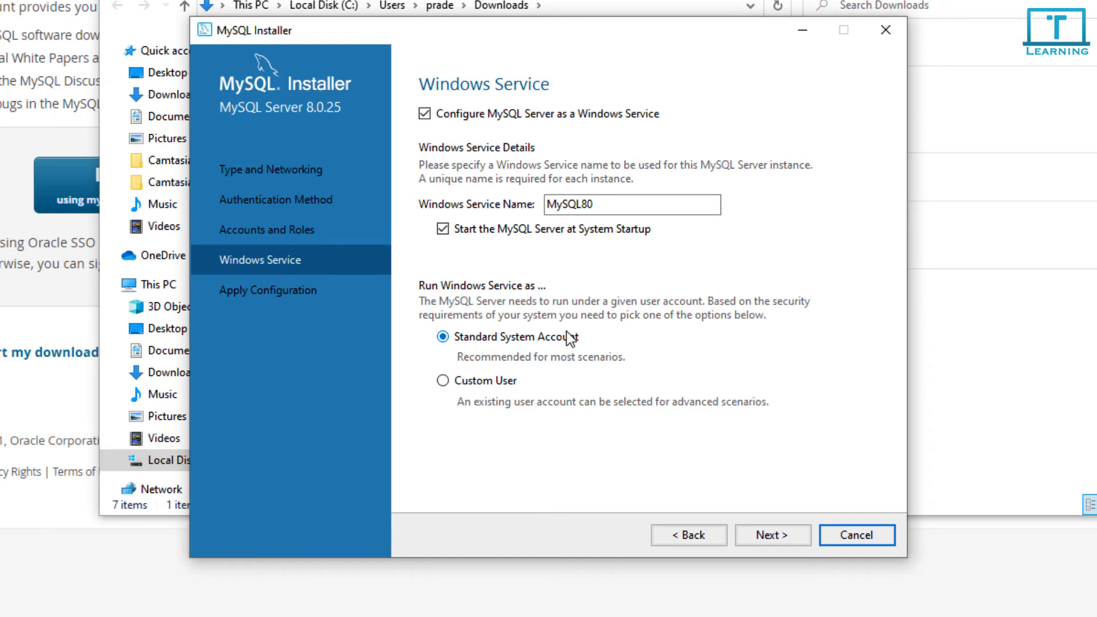
Keep the MySQL80 service defaults, execute the configuration, and finish with Start MySQL Workbench checked
click(787, 537)
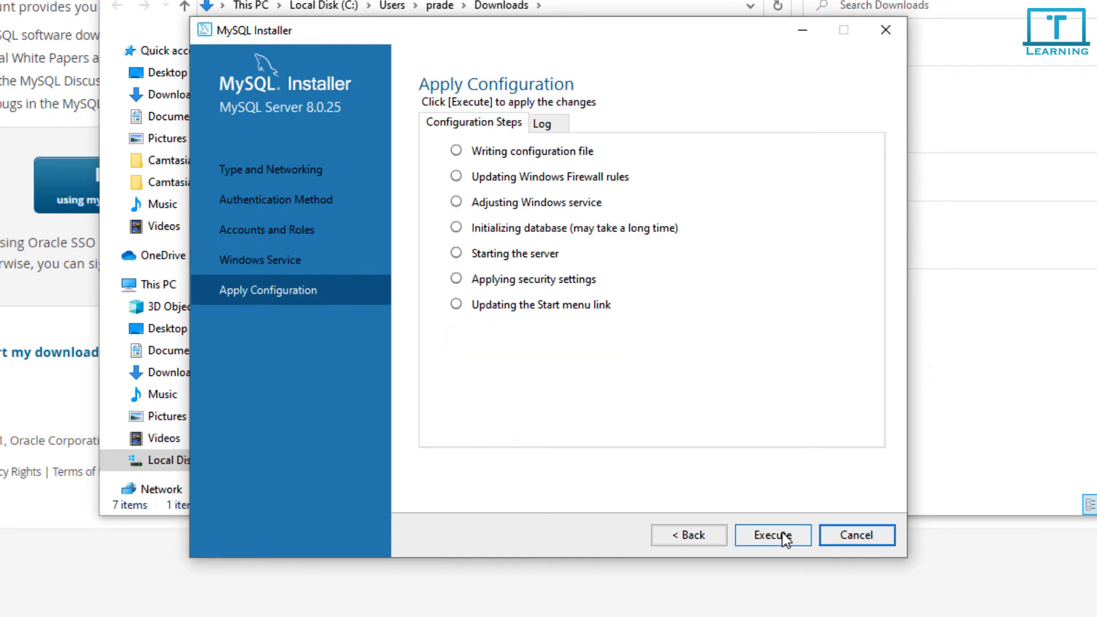
click(785, 537)
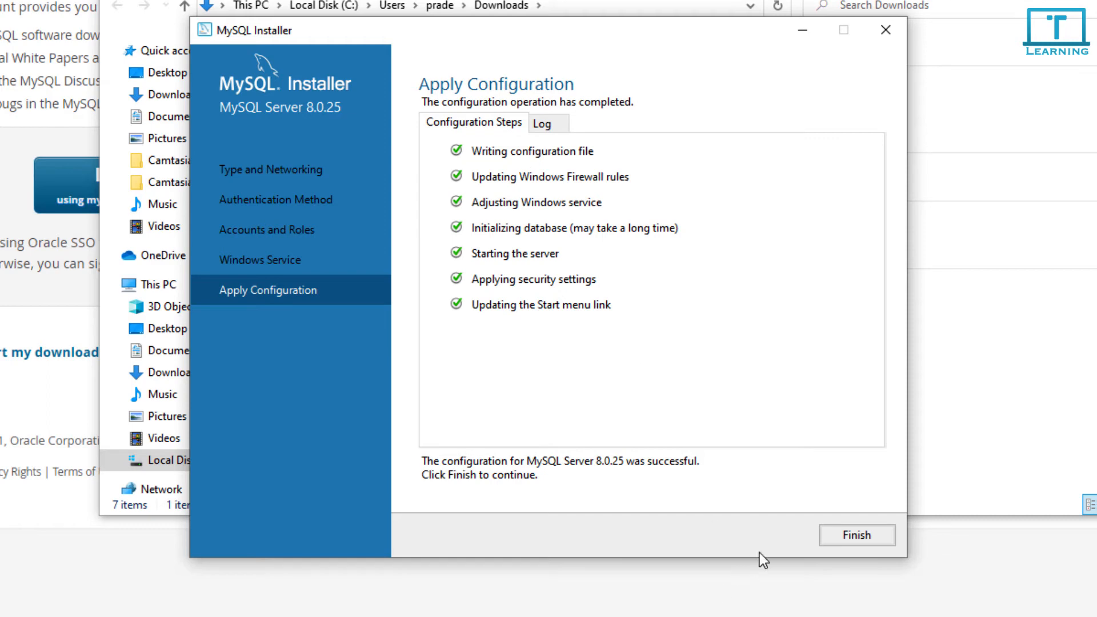
click(863, 536)
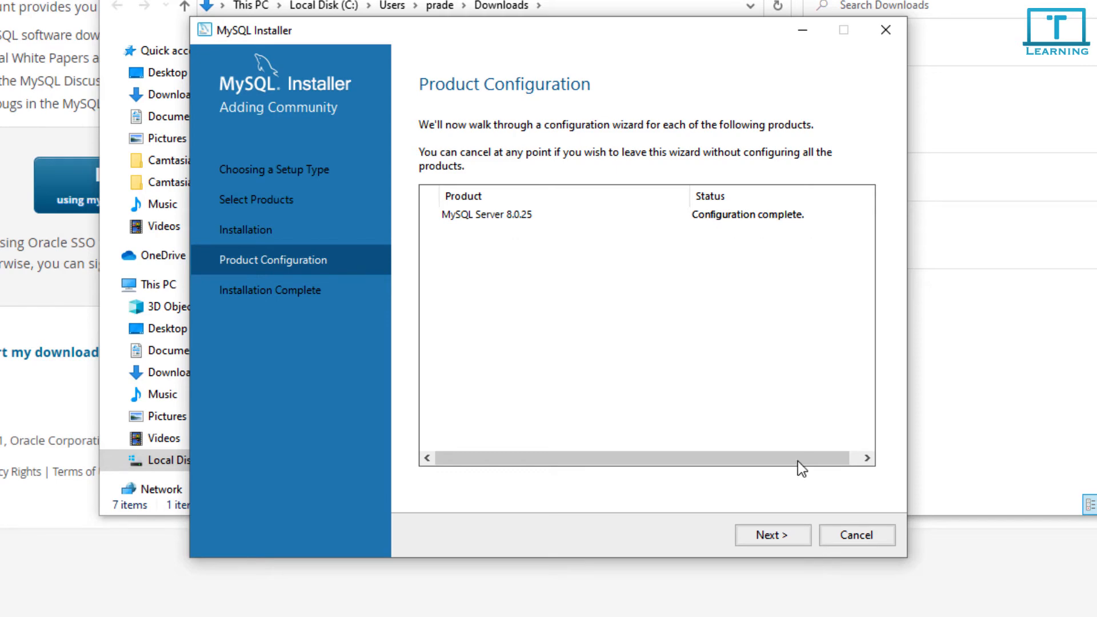
click(764, 538)
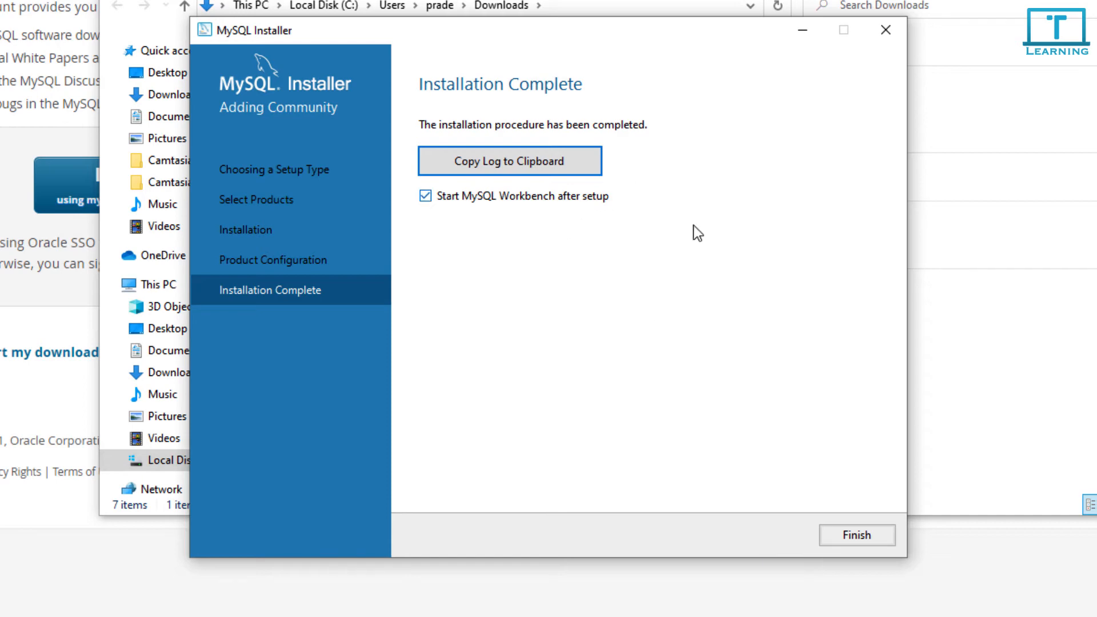
click(847, 539)
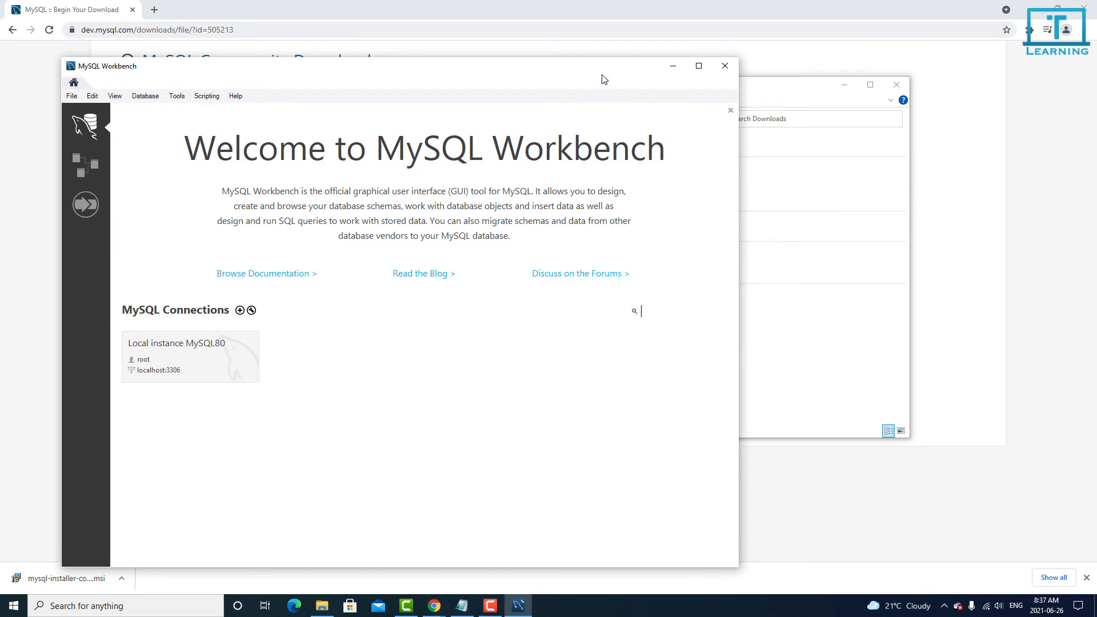
Reposition the MySQL Workbench window so its welcome screen shows the Local instance MySQL80 tile
drag(603, 75, 607, 62)
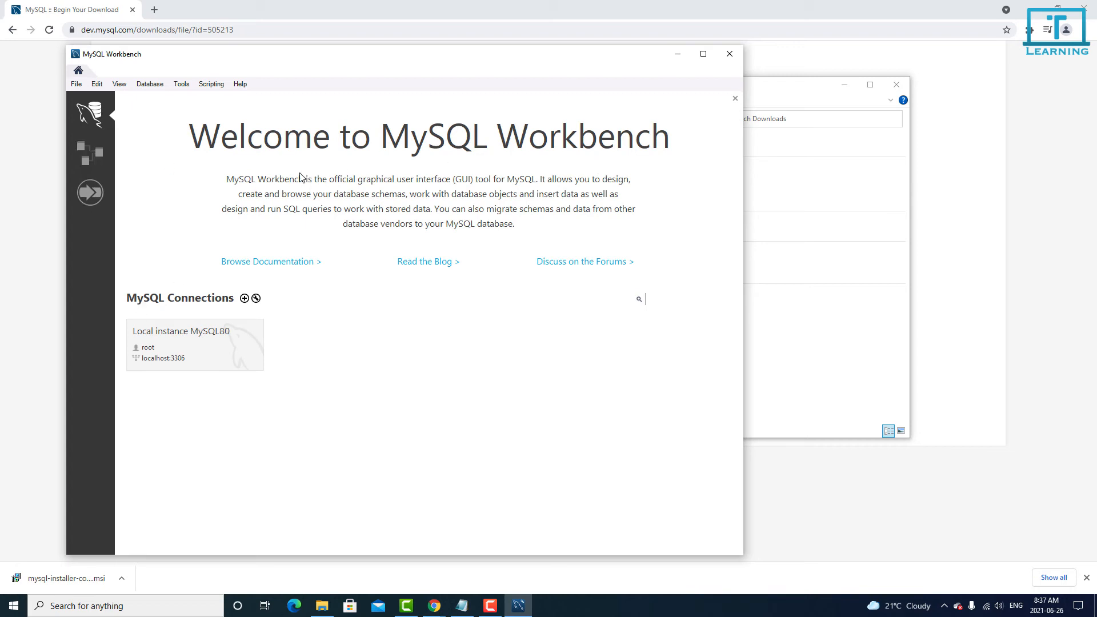
drag(300, 52, 341, 29)
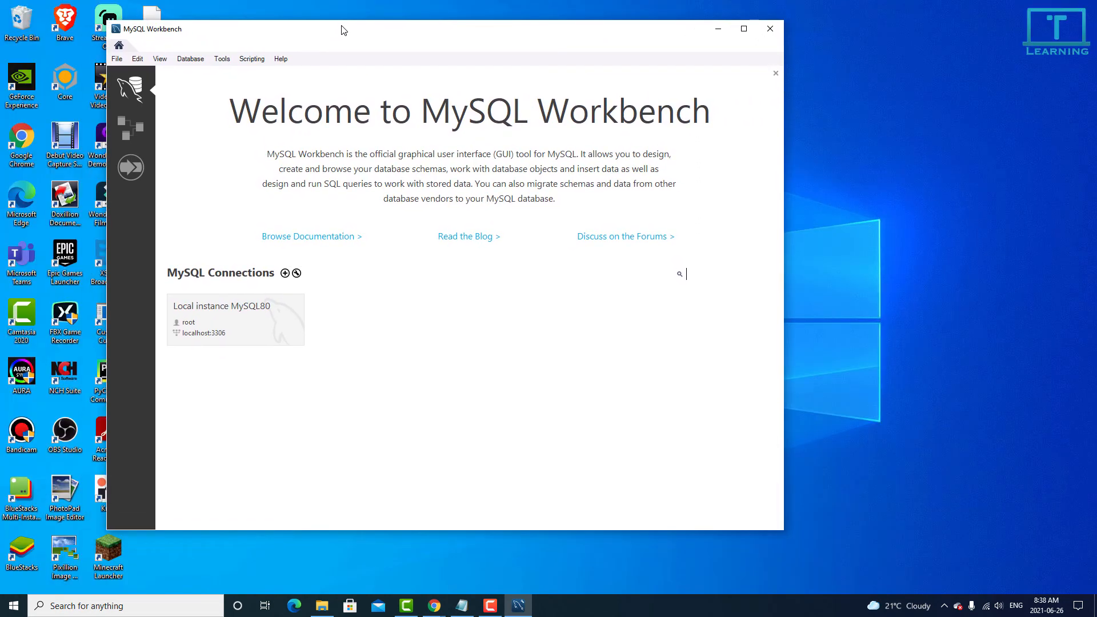
click(610, 39)
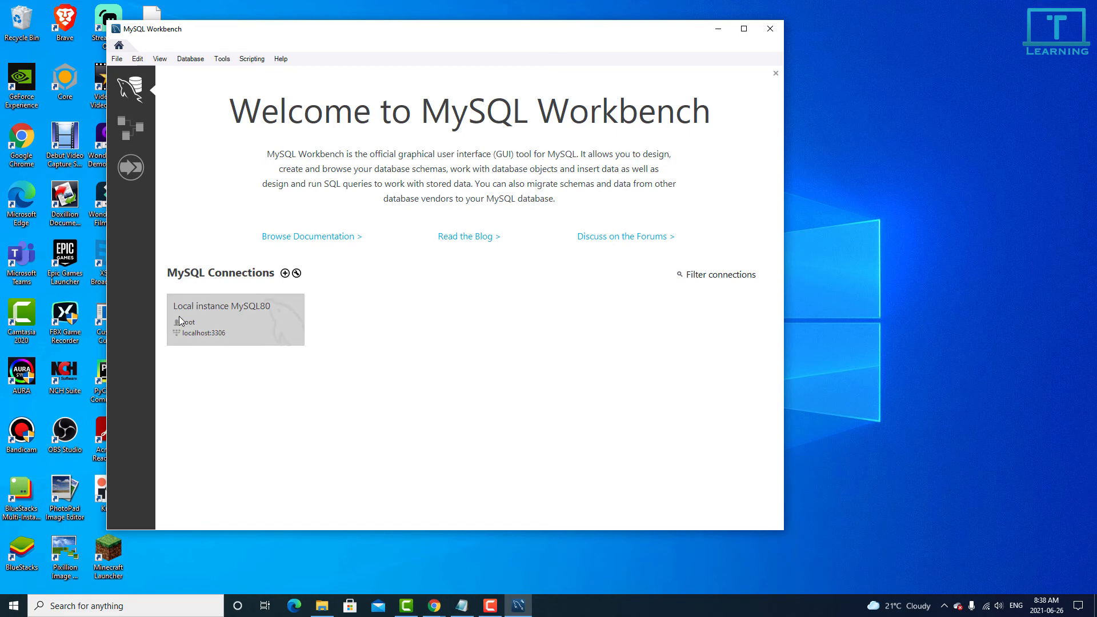
Connect to Local instance MySQL80 with the root password, saving it in the vault
click(259, 321)
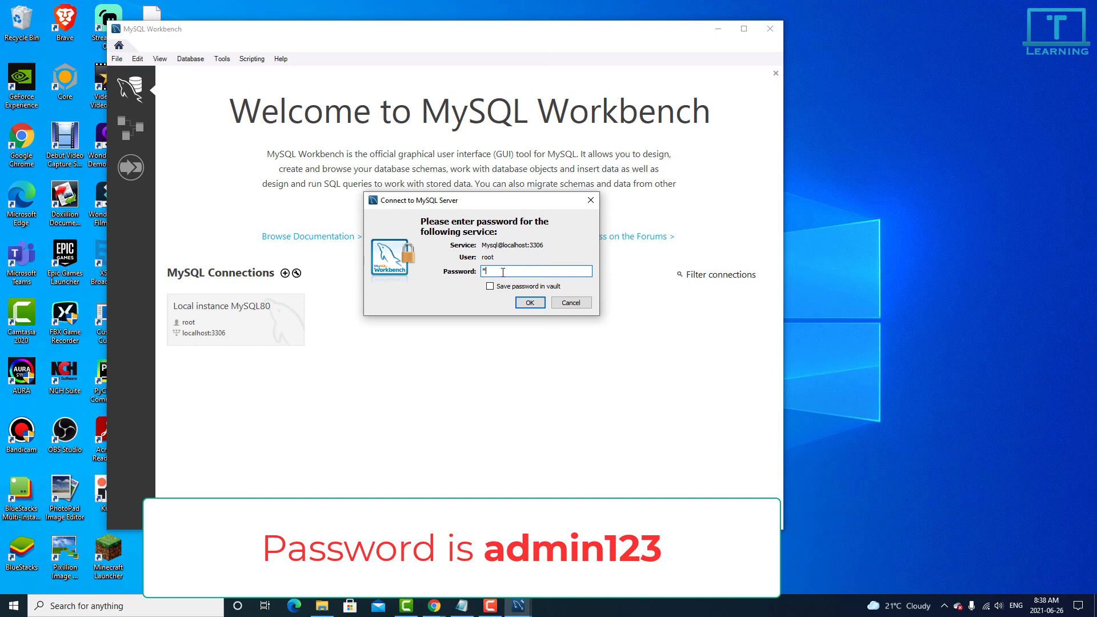
text(123)
click(530, 303)
click(491, 288)
click(530, 303)
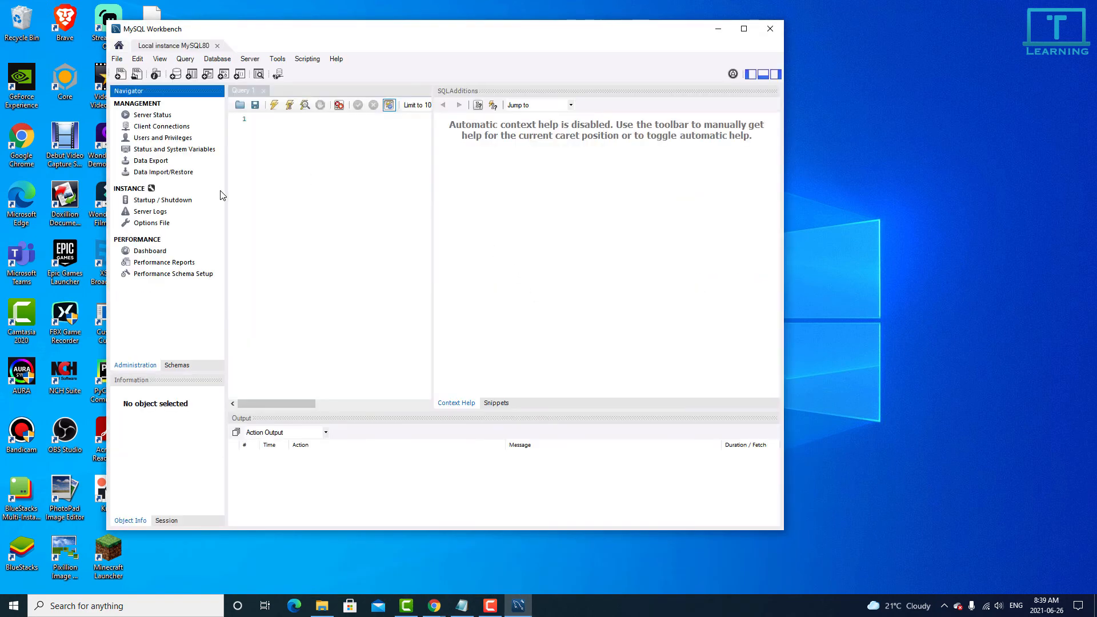
Maximize Workbench and execute 'show databases;' in Query 1, returning 4 rows
click(744, 28)
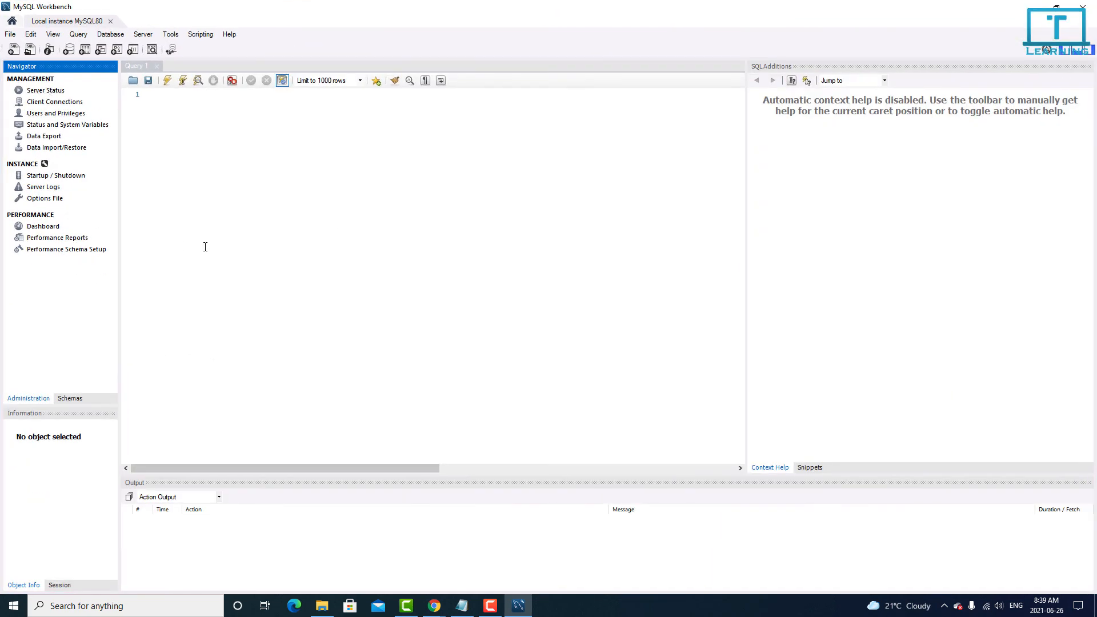
click(287, 243)
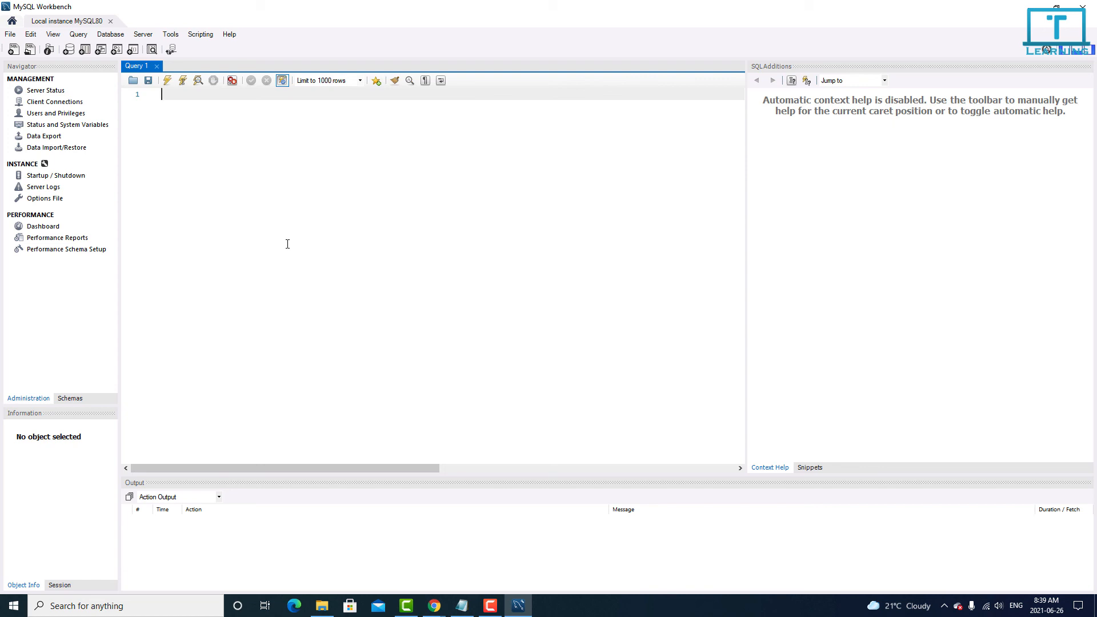
text(show da)
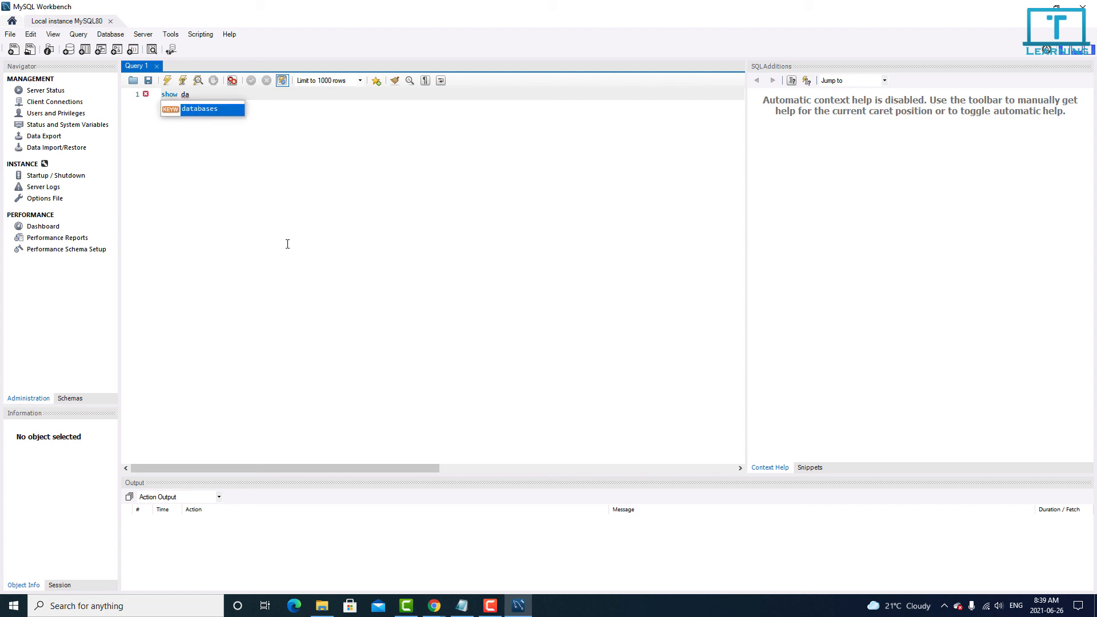
key(Return)
text(;)
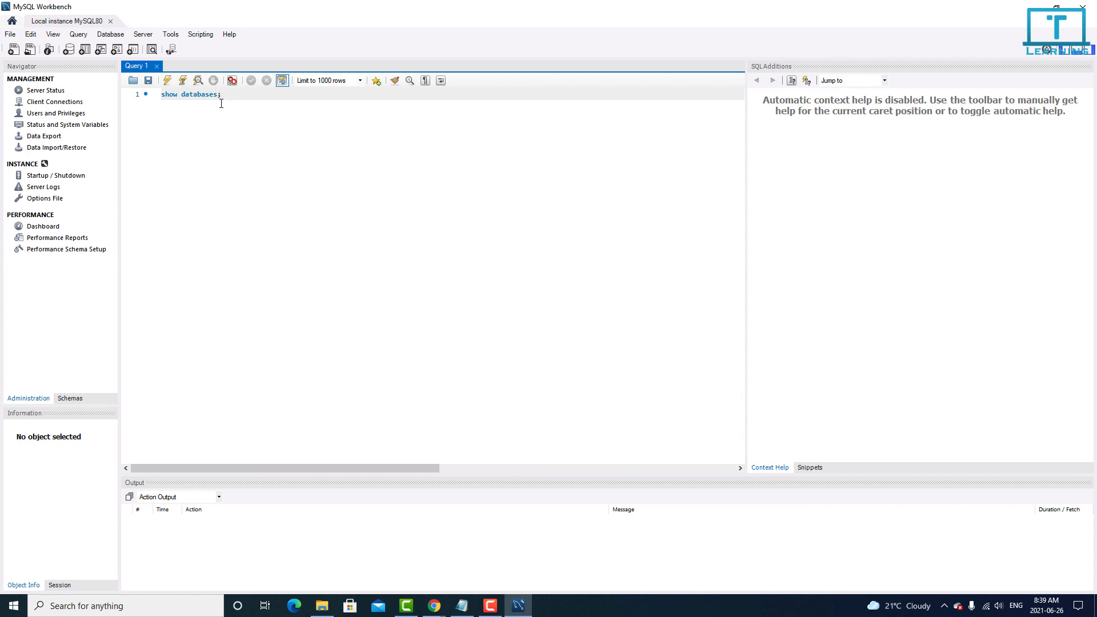
click(168, 81)
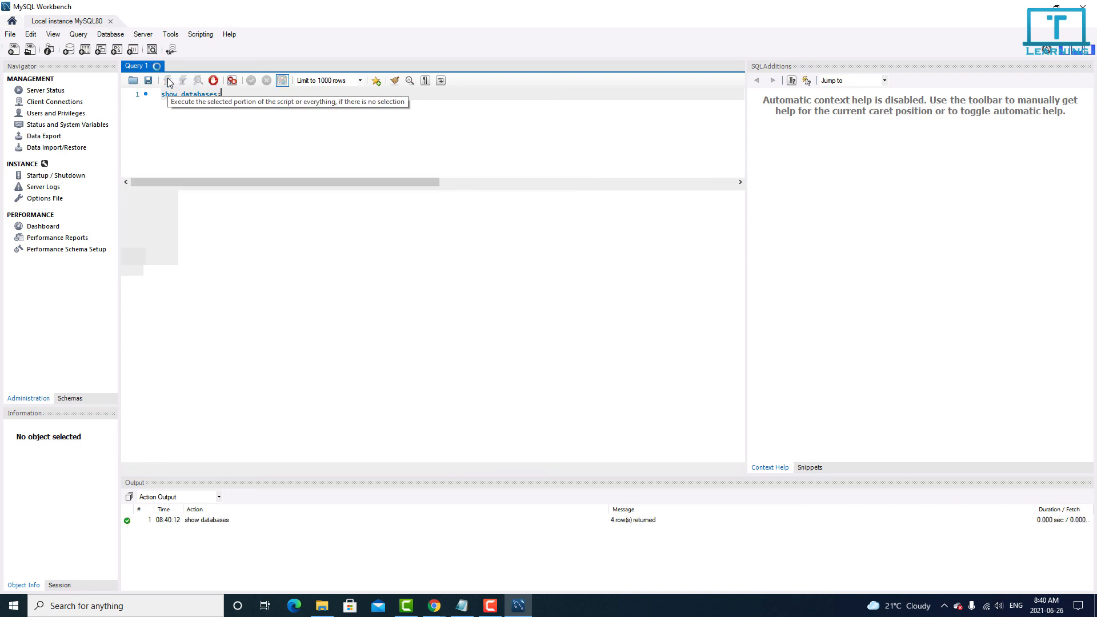